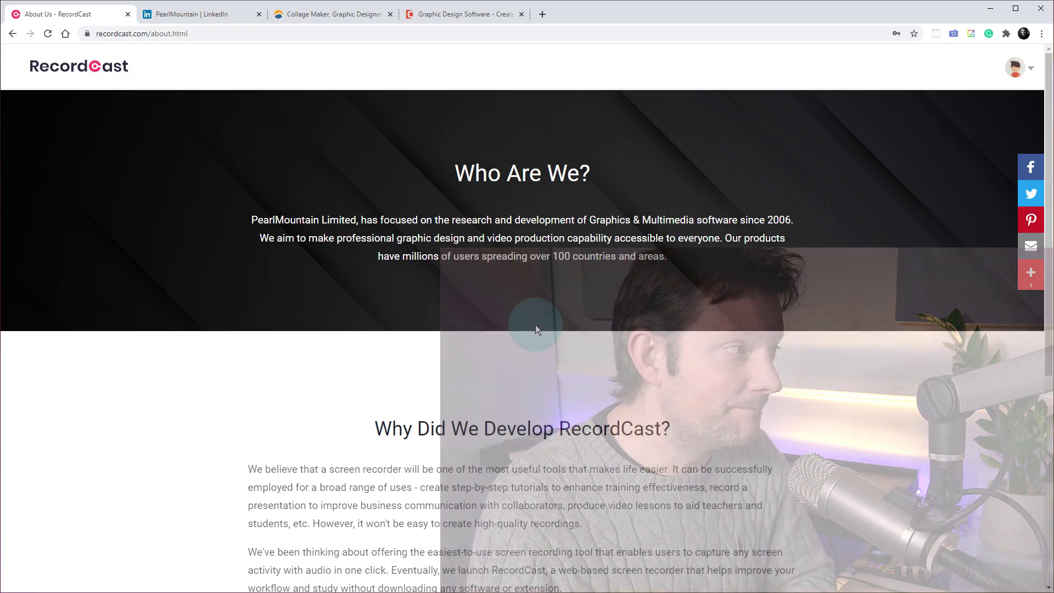
- Switch to the DesignCap homepage, then return to RecordCast's About Us page
click(536, 324)
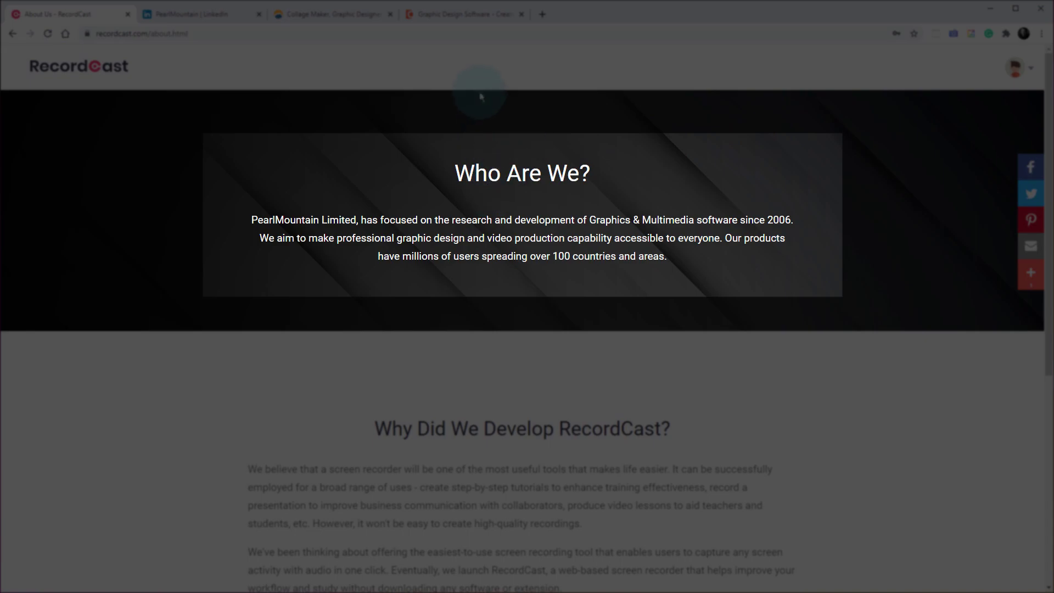
click(463, 16)
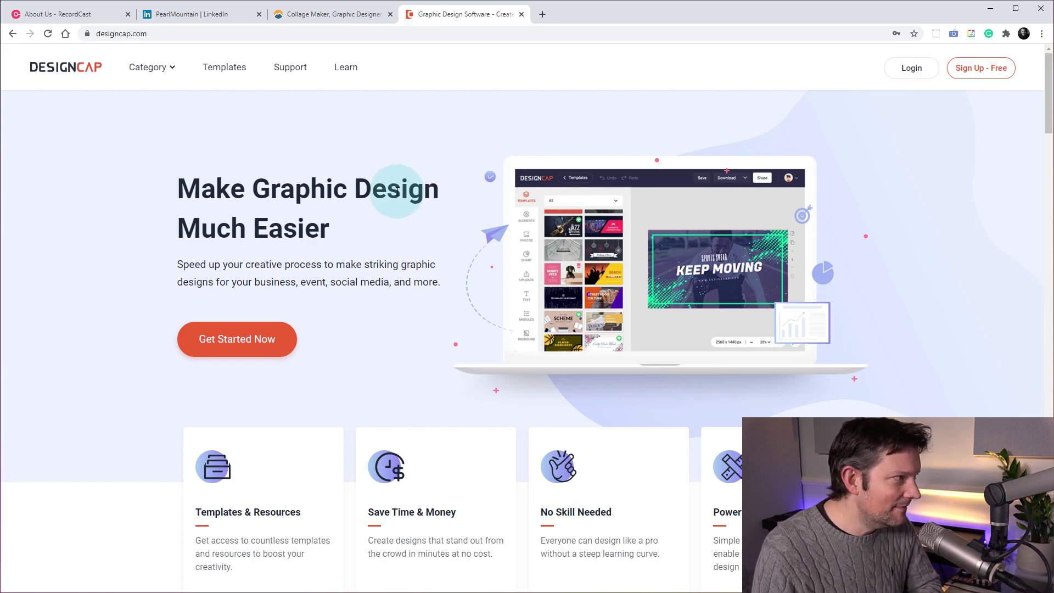
click(74, 15)
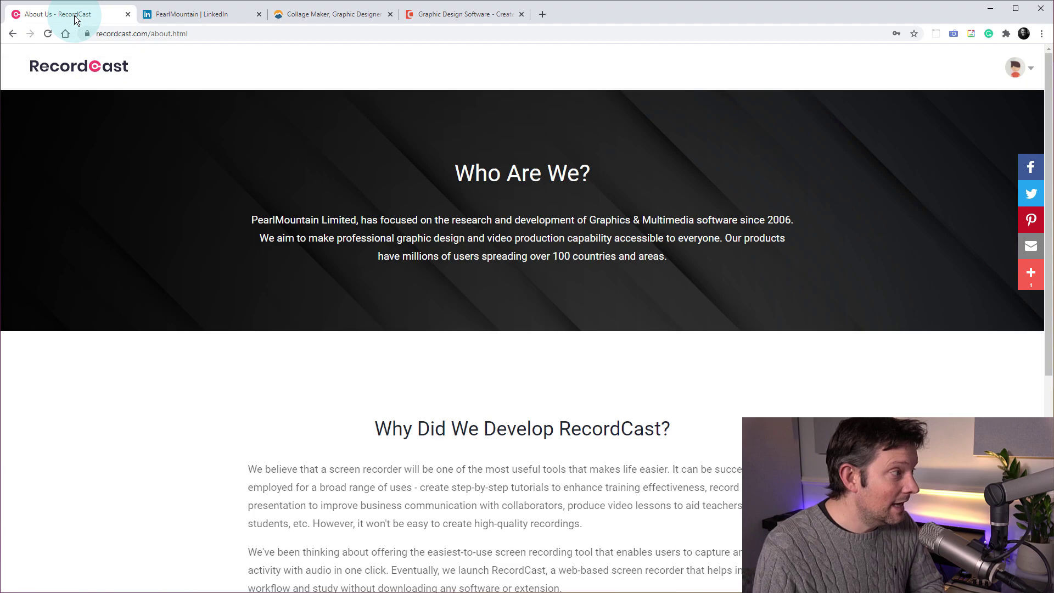
- Go to My Projects from the account menu to list the project Test01
scroll(534, 374, down, 1)
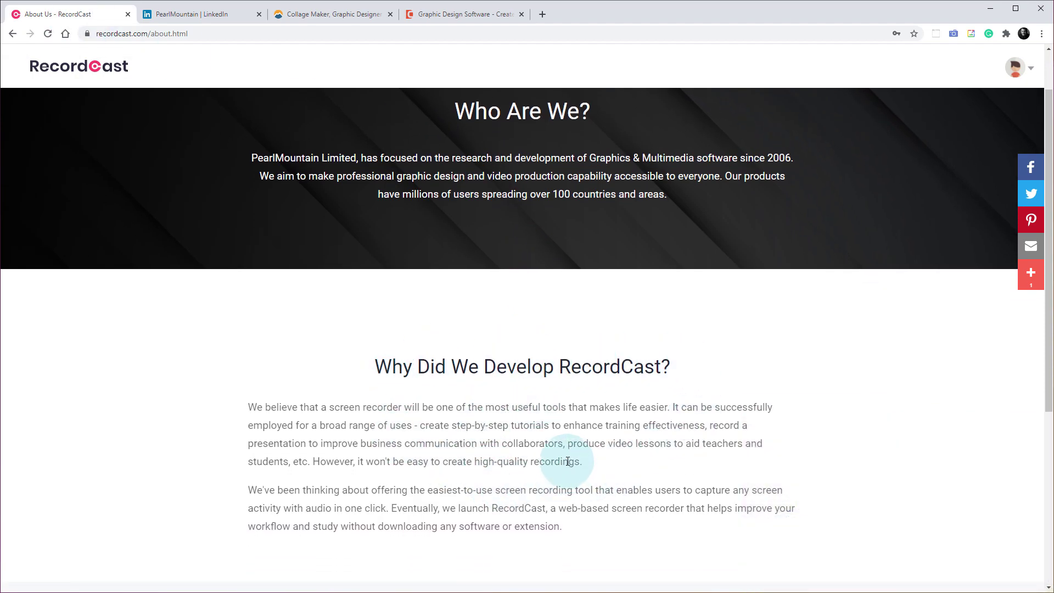
scroll(566, 462, up, 1)
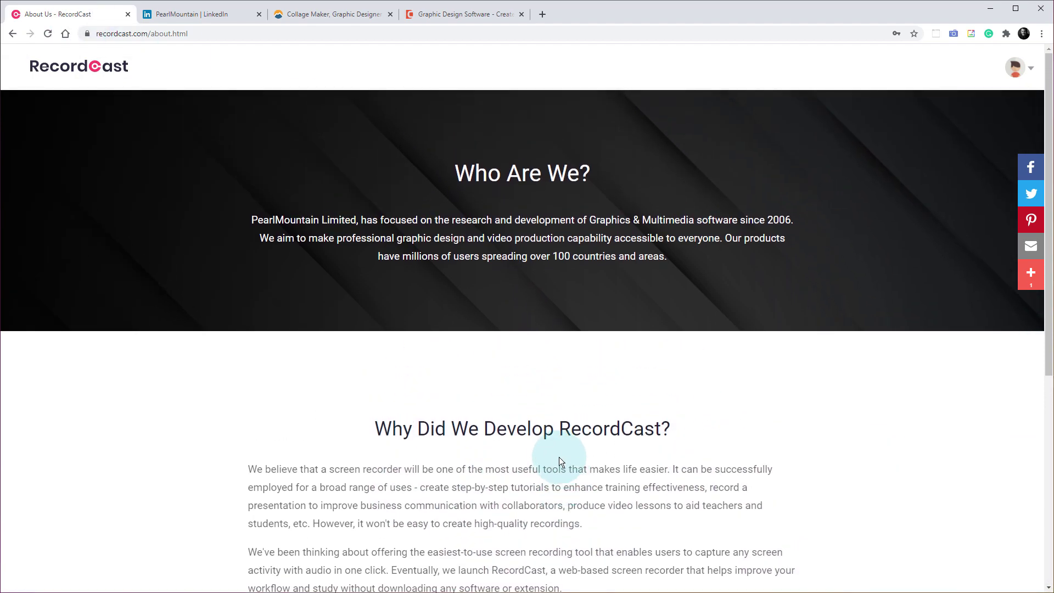
click(1021, 66)
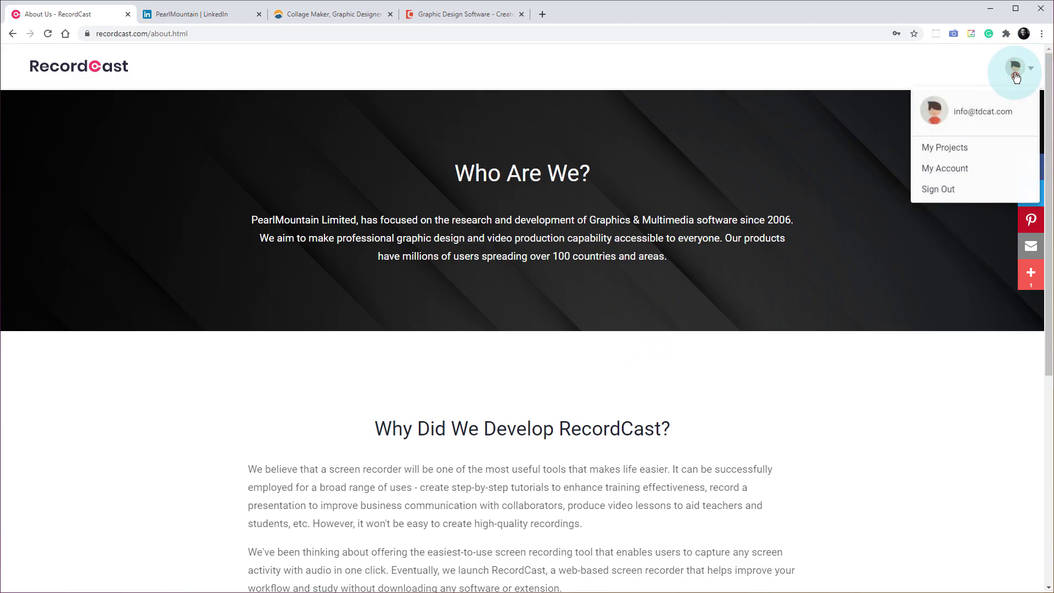
click(953, 148)
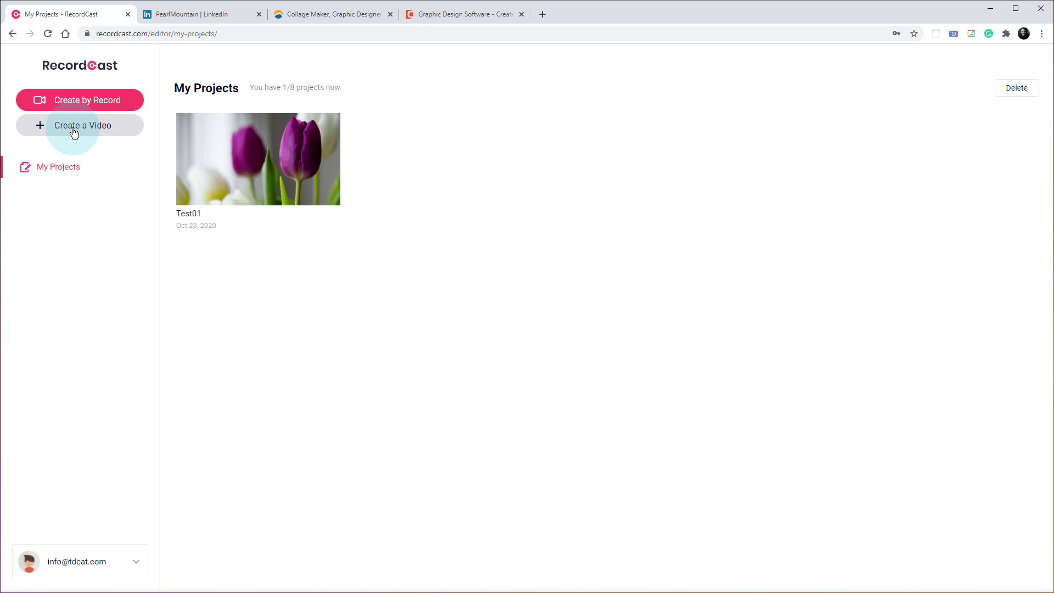
- Start a new Screen Only recording with Microphone + System audio and bring up screen sharing
click(92, 102)
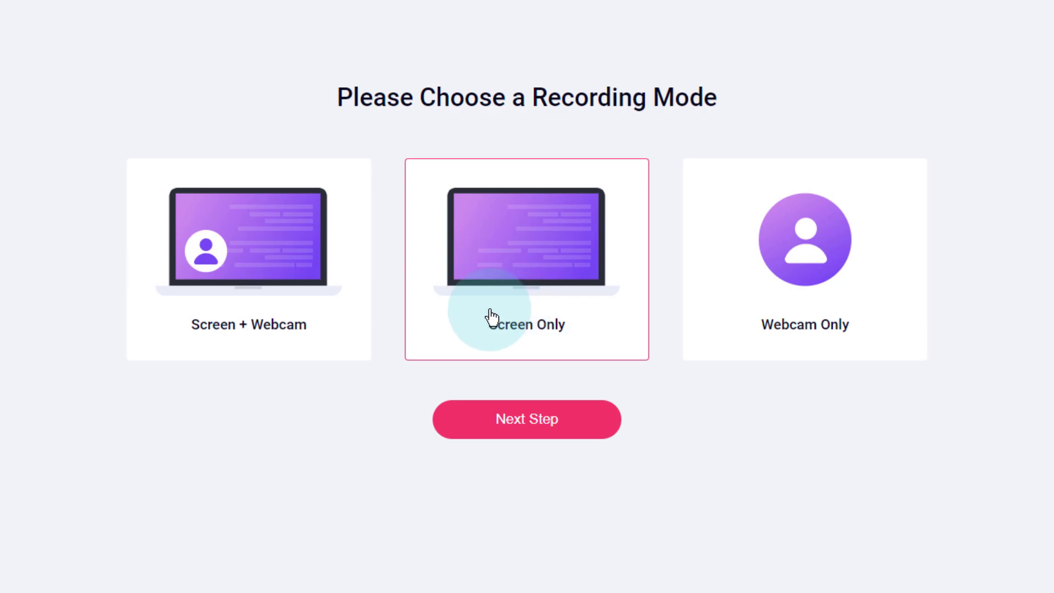
click(536, 430)
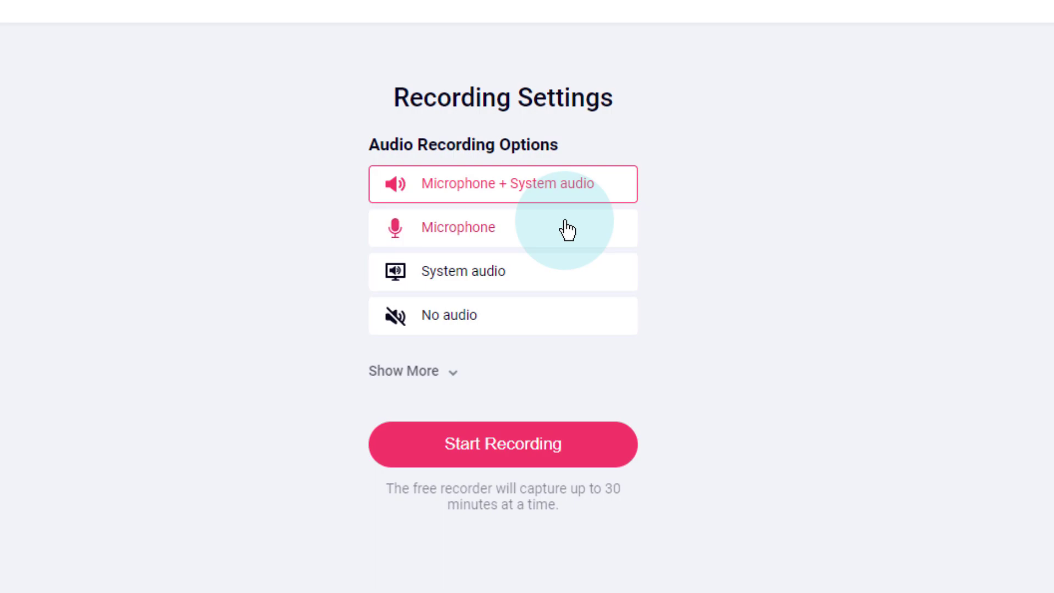
click(513, 449)
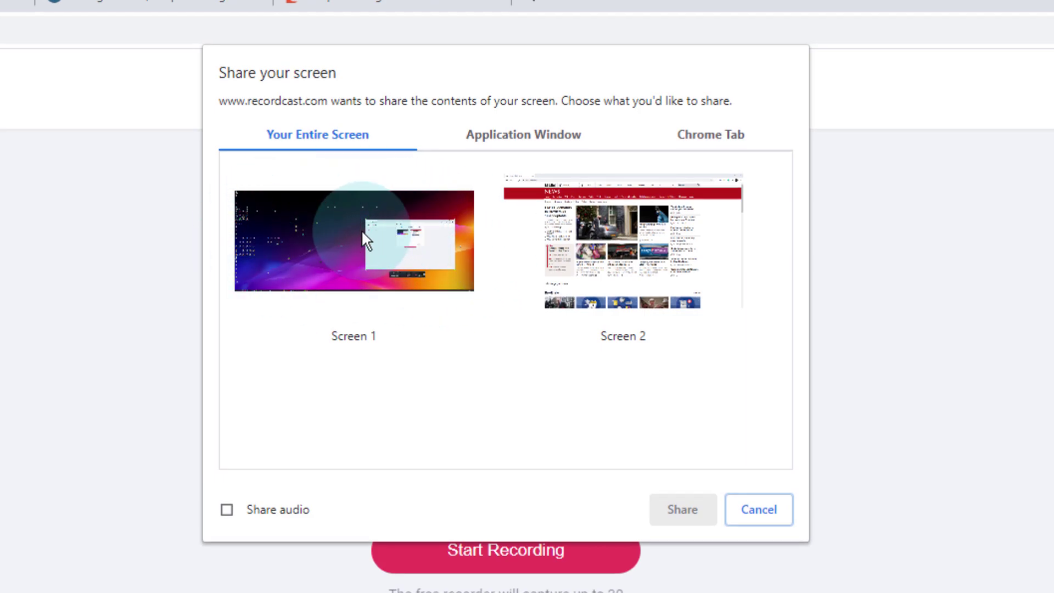
- Share Screen 2 with the BBC News page and begin recording it
click(636, 250)
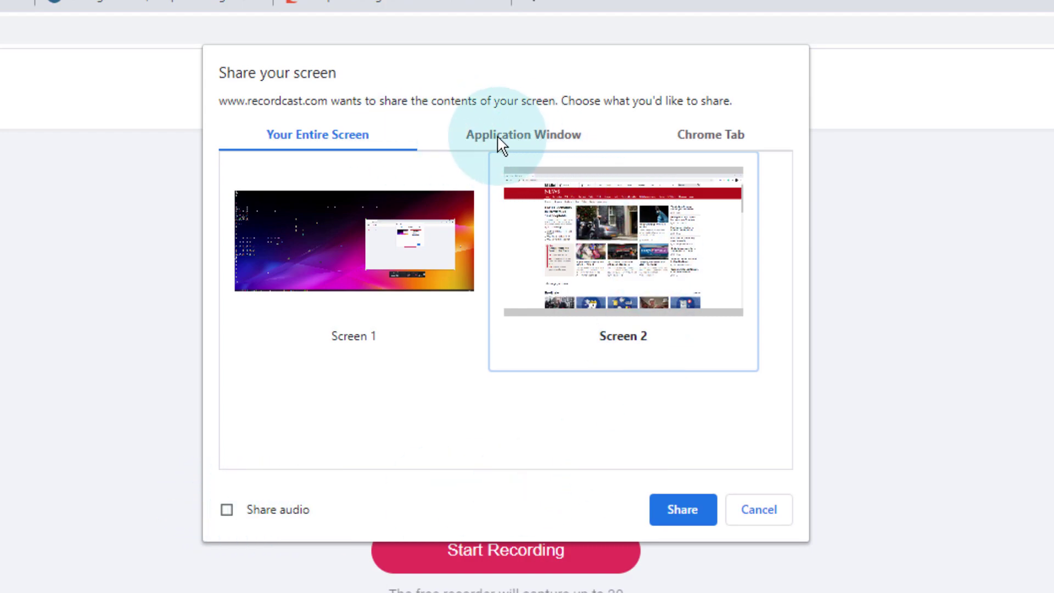
click(535, 144)
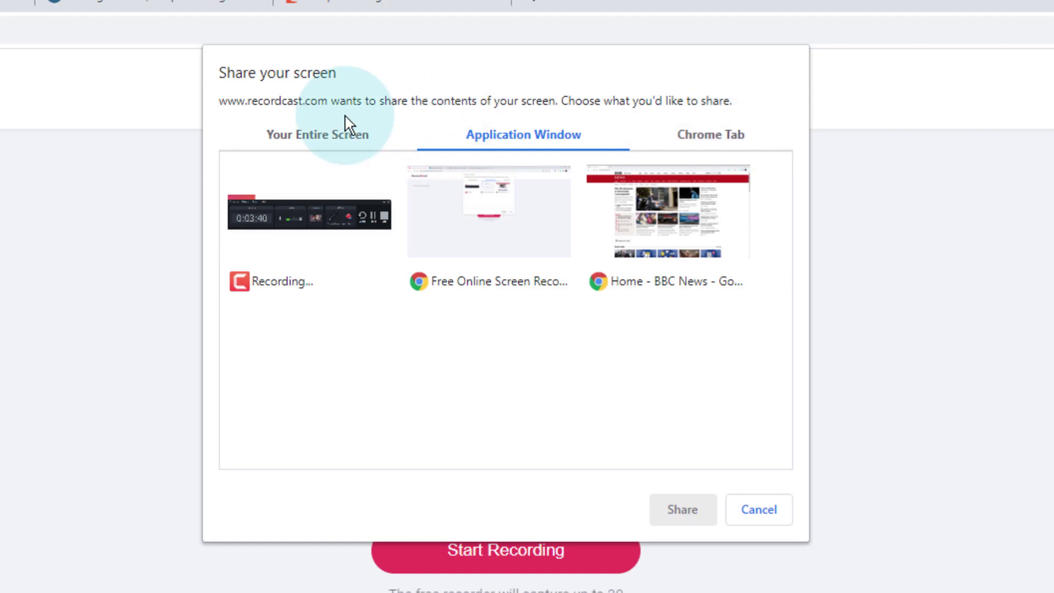
click(333, 135)
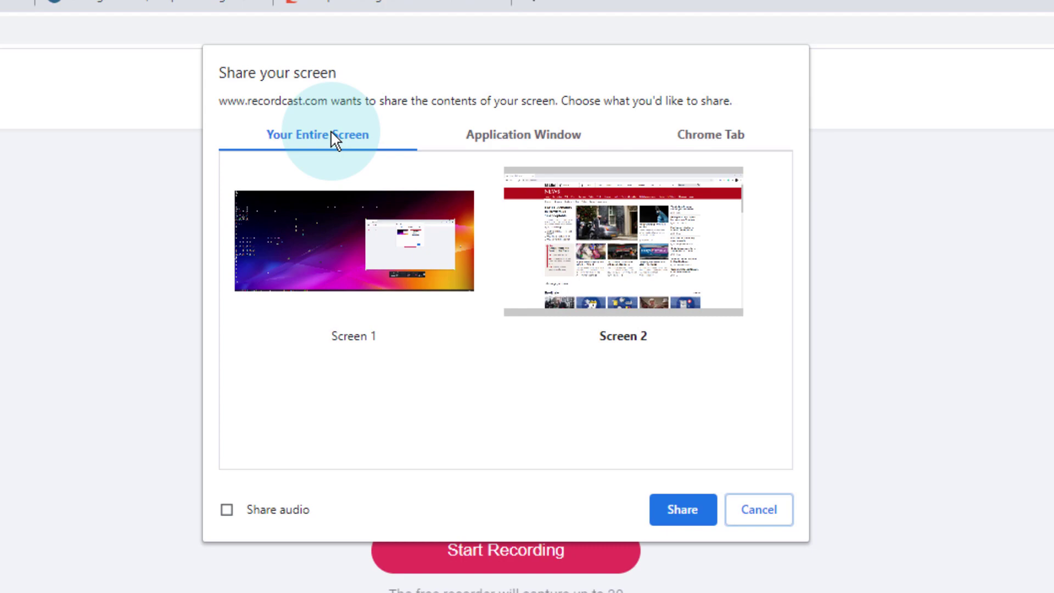
click(610, 204)
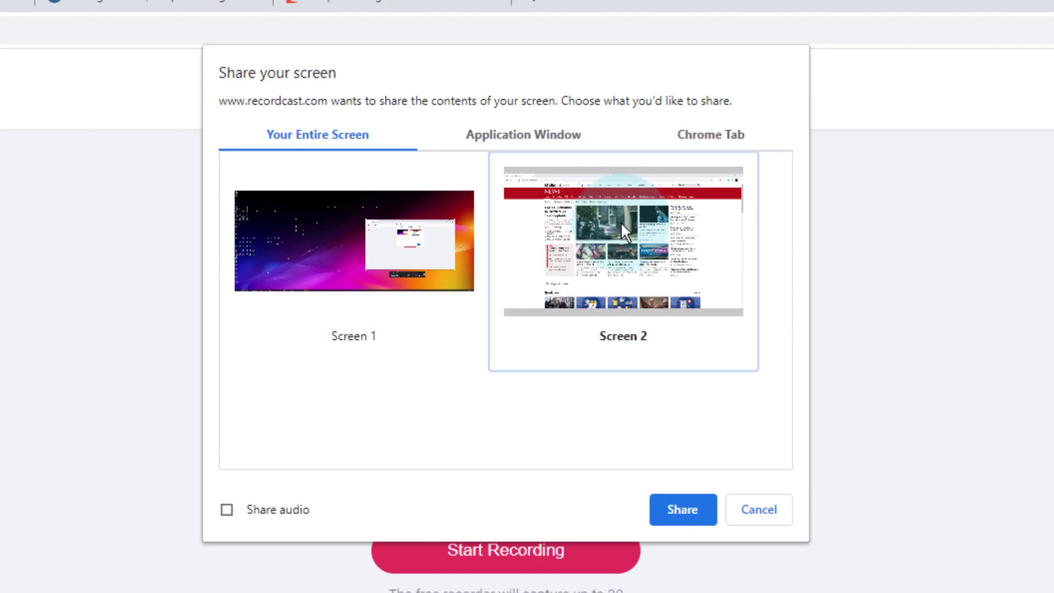
click(684, 510)
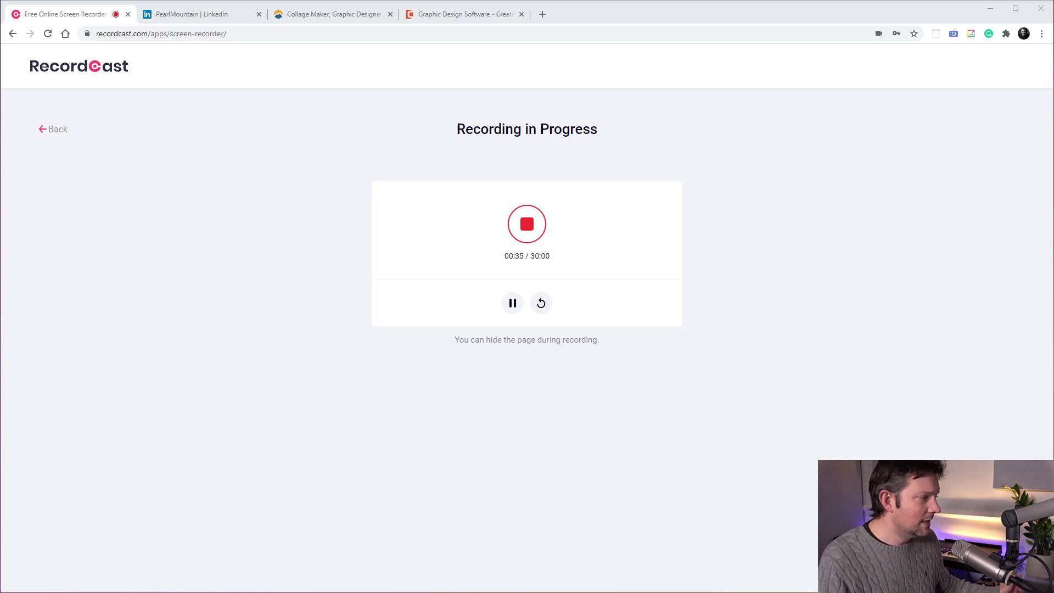
- Stop the recording, preview it around 00:20 and 00:11, and load it into the editor
click(527, 224)
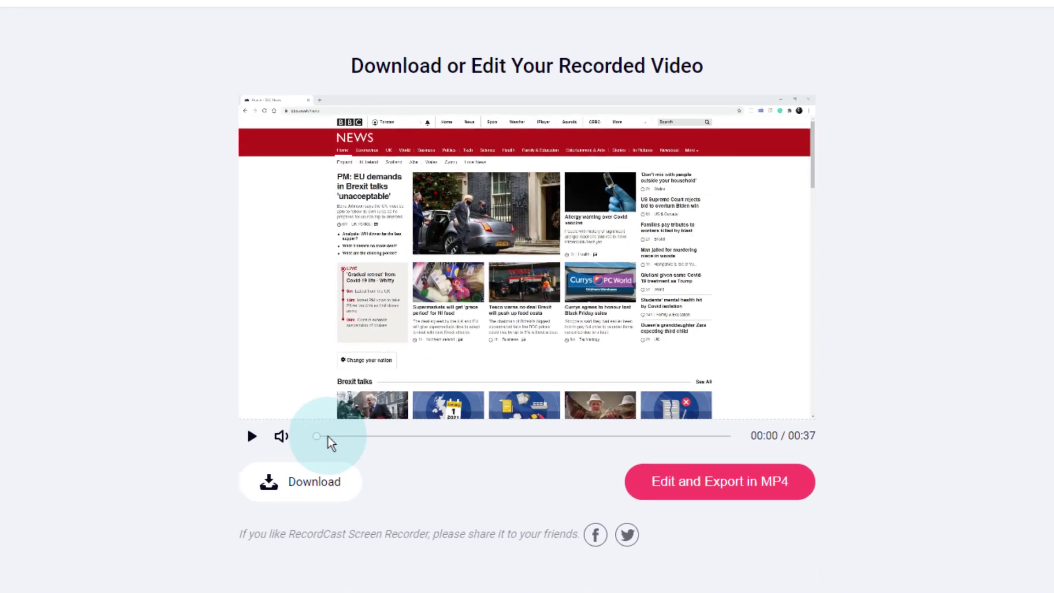
drag(394, 387, 540, 388)
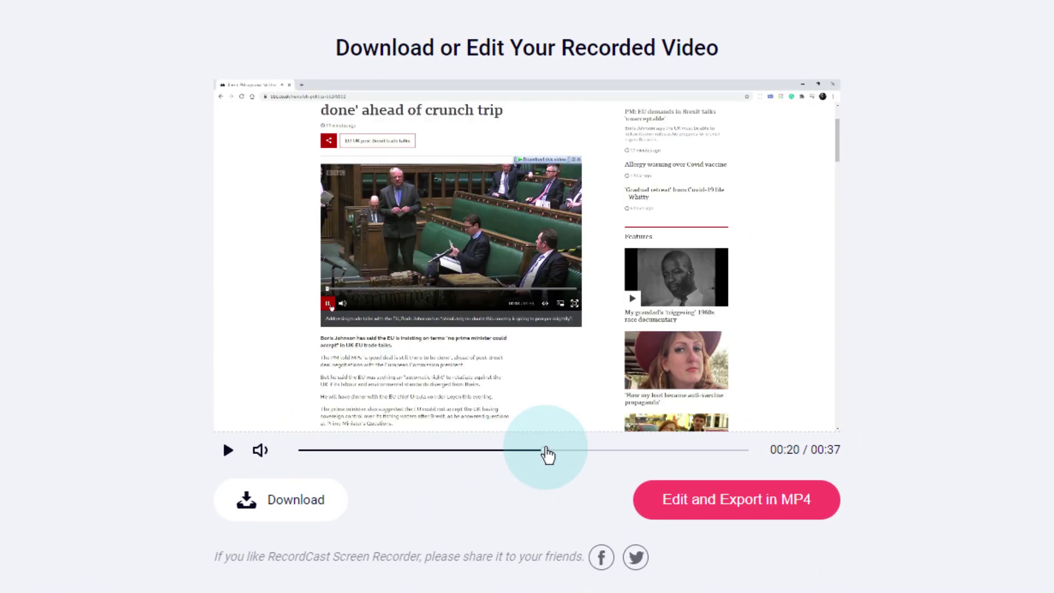
drag(546, 449, 434, 460)
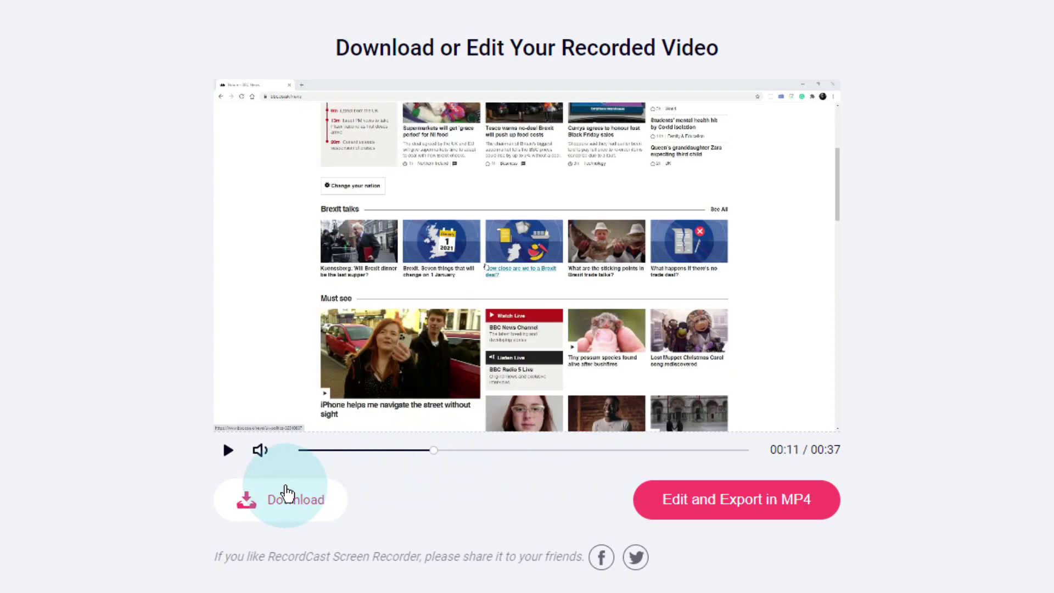
click(783, 501)
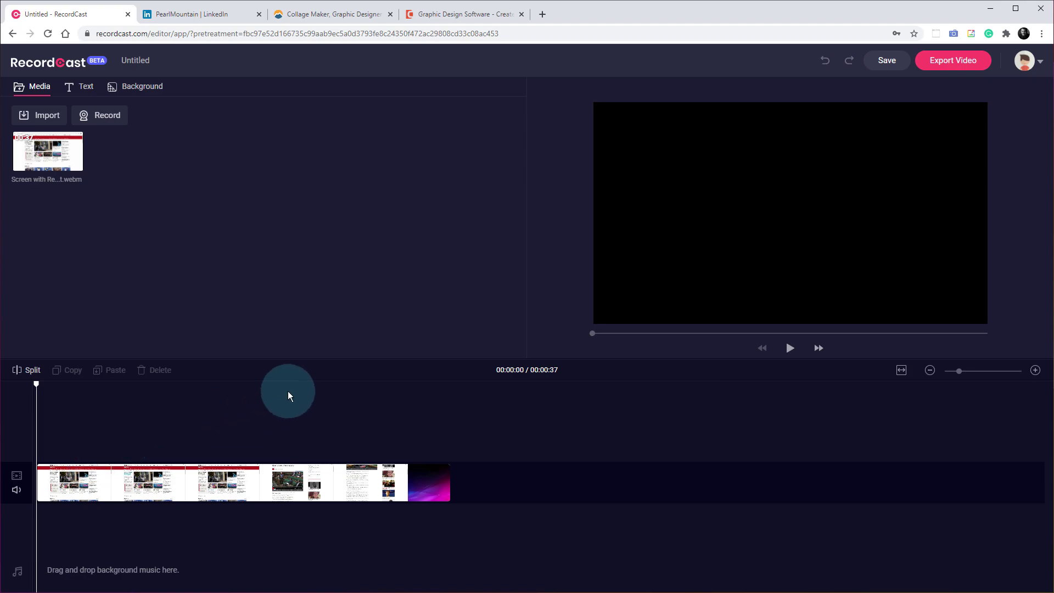
- Import Tdcatdrop-1.mp4 from YouTube_Elements > Titles and place it after the recording
drag(38, 387, 210, 398)
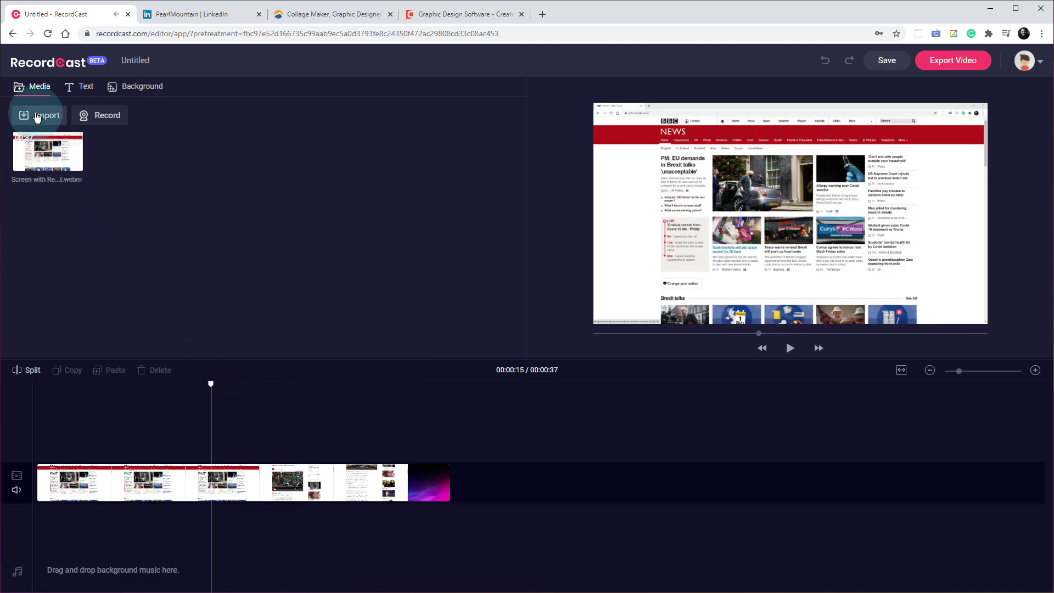
click(37, 114)
click(58, 100)
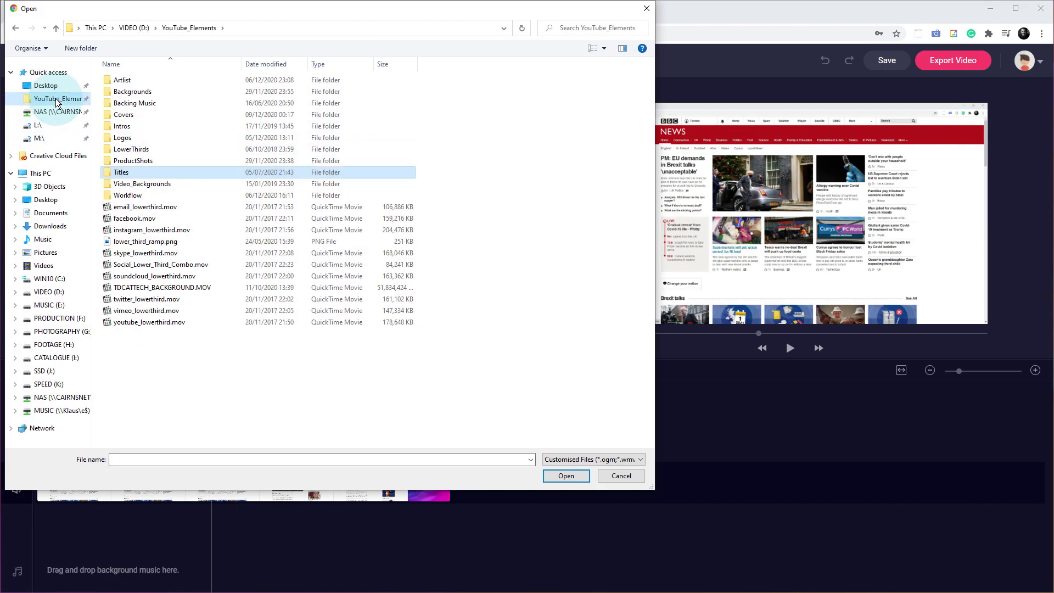
click(121, 173)
double_click(124, 174)
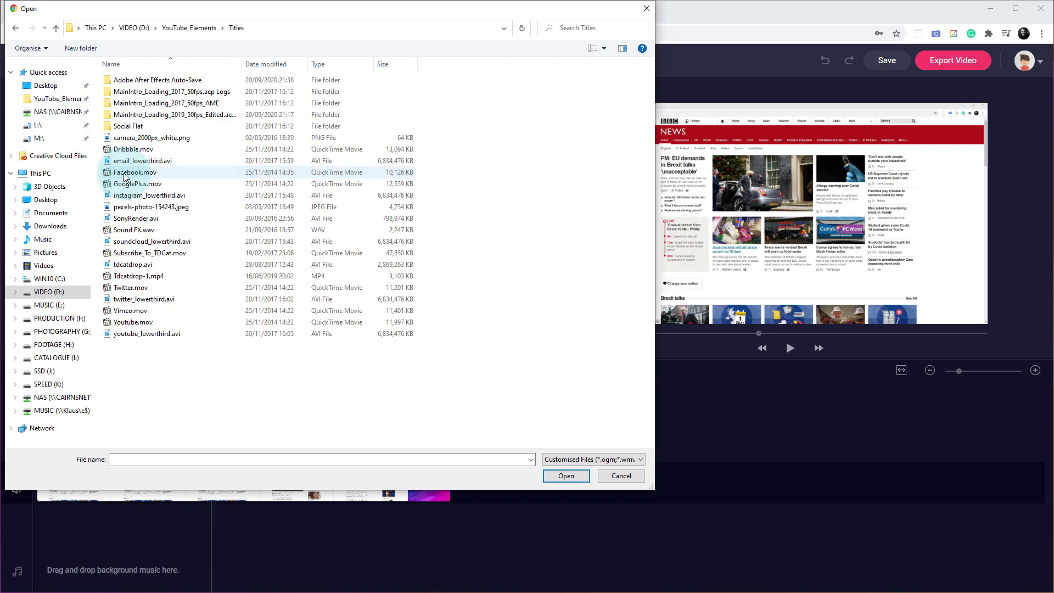
click(138, 276)
click(530, 461)
click(563, 476)
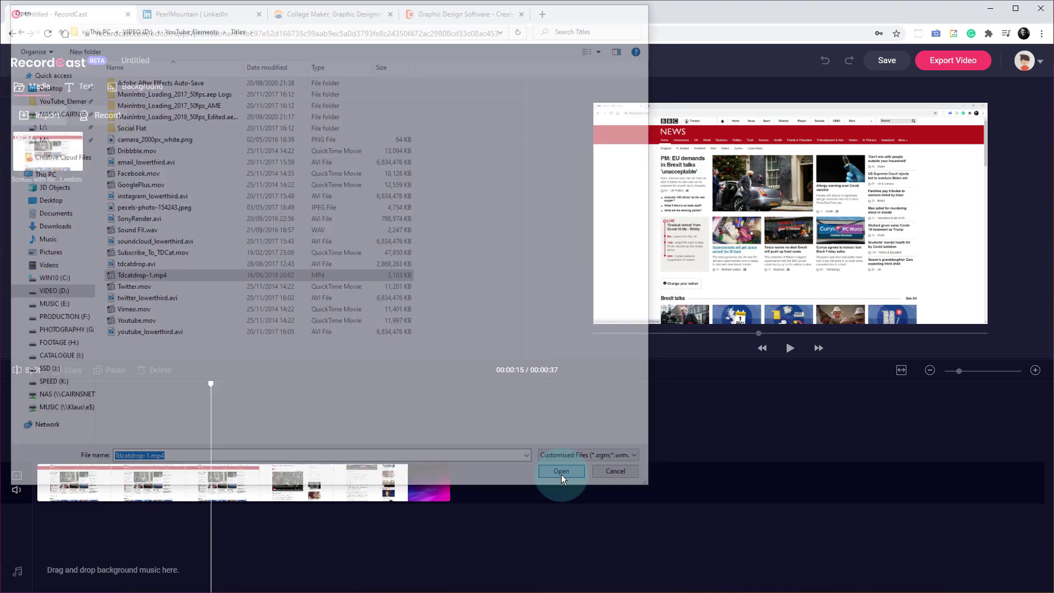
drag(124, 150, 470, 481)
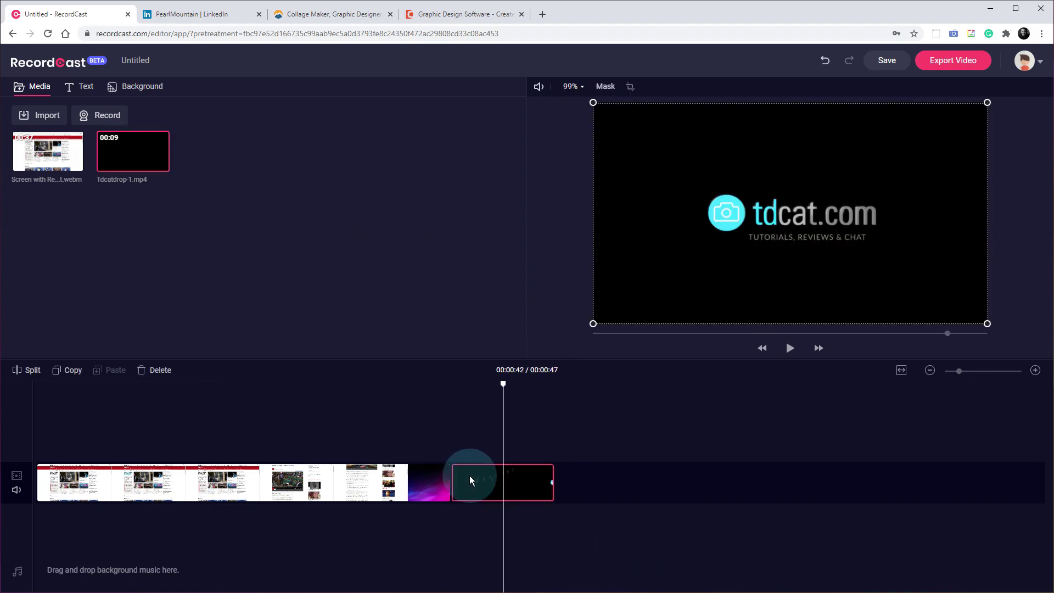
- Preview the logo intro, set the playhead to 00:00:16, and move the recording onto an upper layer
mouse_move(503, 384)
mouse_down()
mouse_move(386, 394)
mouse_move(423, 384)
mouse_move(535, 390)
mouse_move(496, 392)
mouse_up()
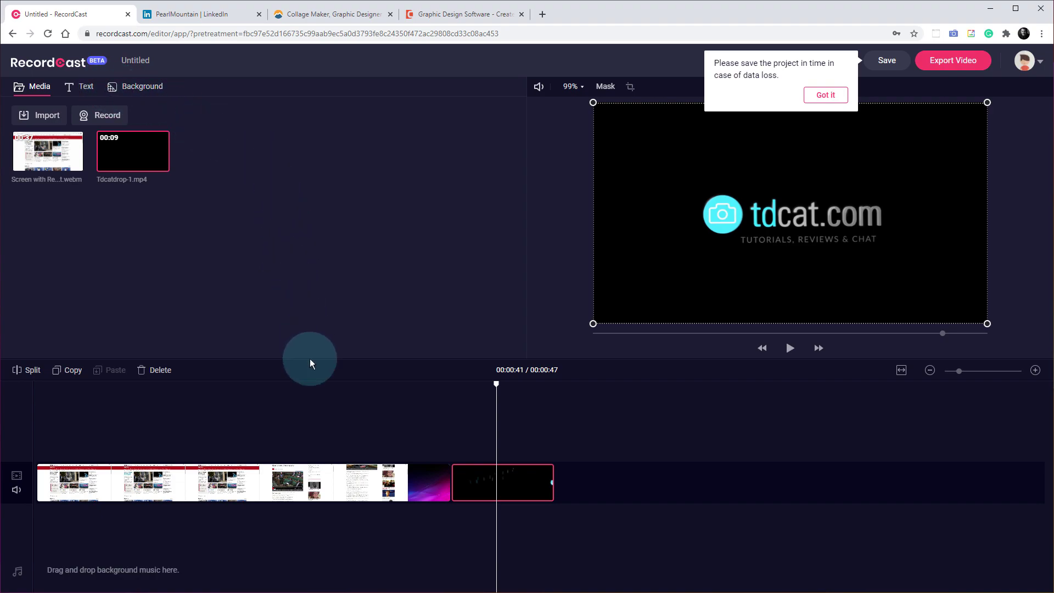
click(272, 401)
drag(272, 401, 222, 408)
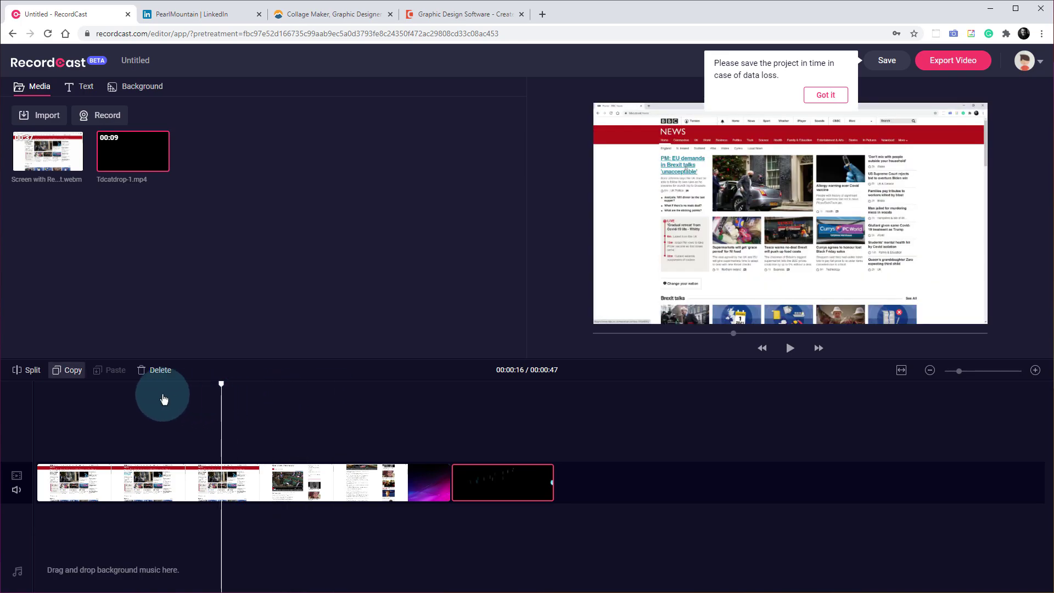
click(27, 372)
mouse_move(284, 484)
mouse_down()
mouse_move(351, 483)
mouse_move(294, 487)
mouse_move(302, 511)
mouse_move(330, 513)
mouse_move(326, 447)
mouse_move(283, 483)
mouse_up()
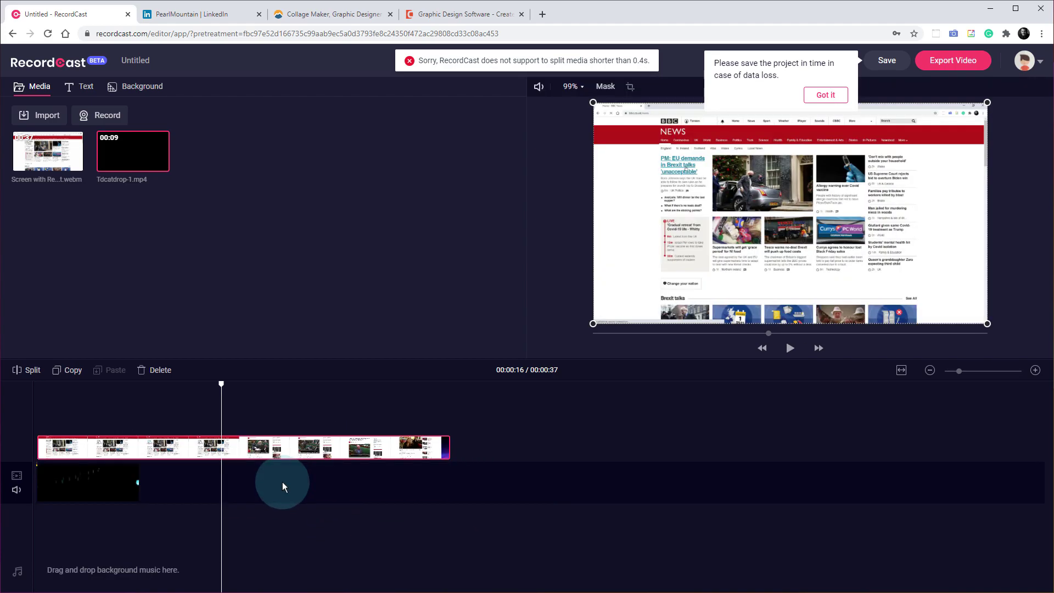
- Cut the BBC News recording into two halves at 00:00:18
click(254, 447)
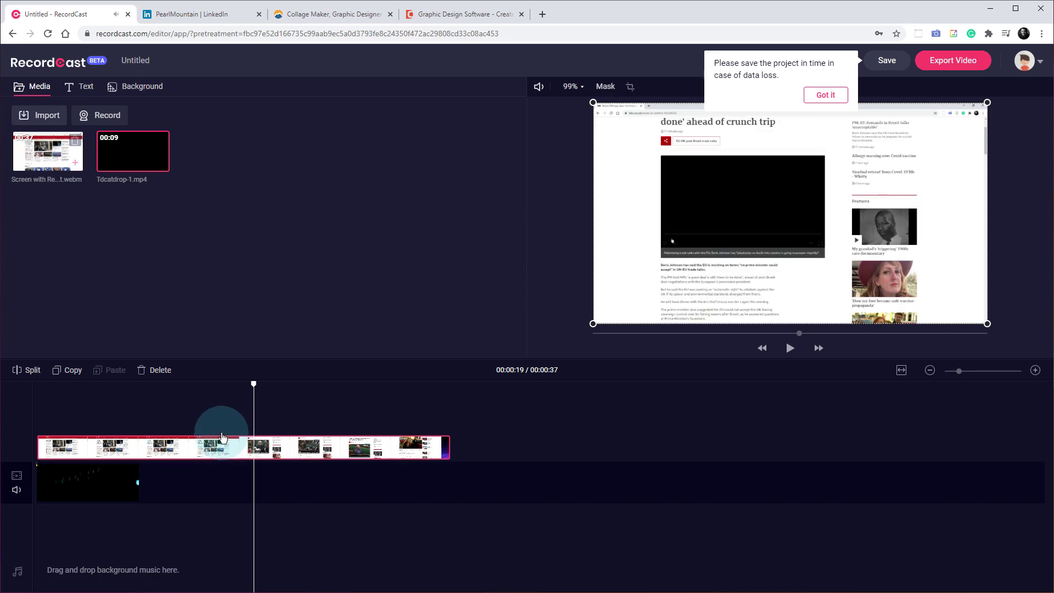
click(30, 372)
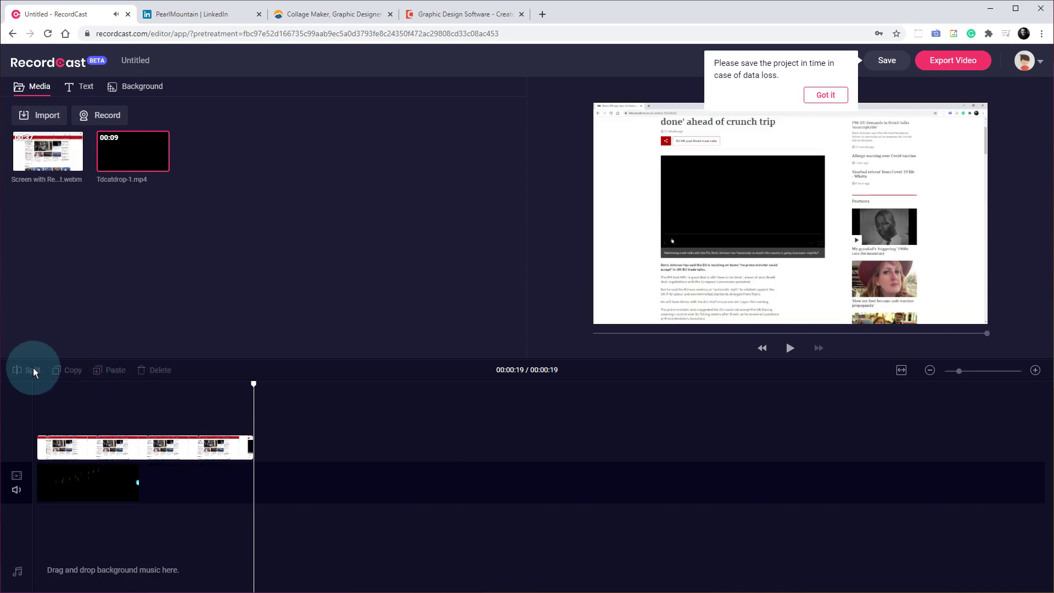
drag(254, 387, 64, 387)
click(101, 476)
drag(101, 475, 126, 487)
click(181, 490)
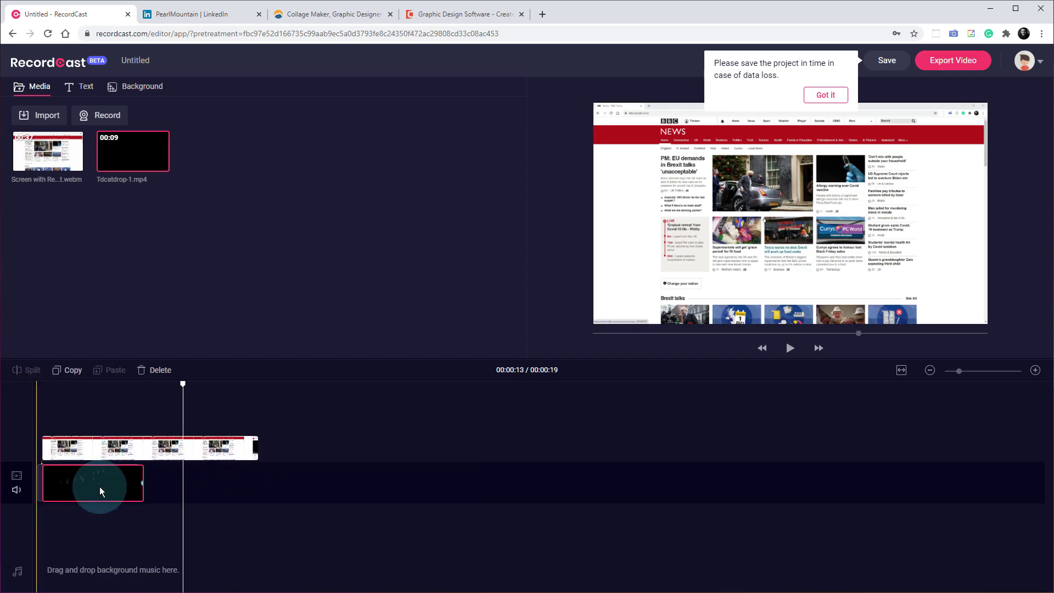
mouse_move(111, 154)
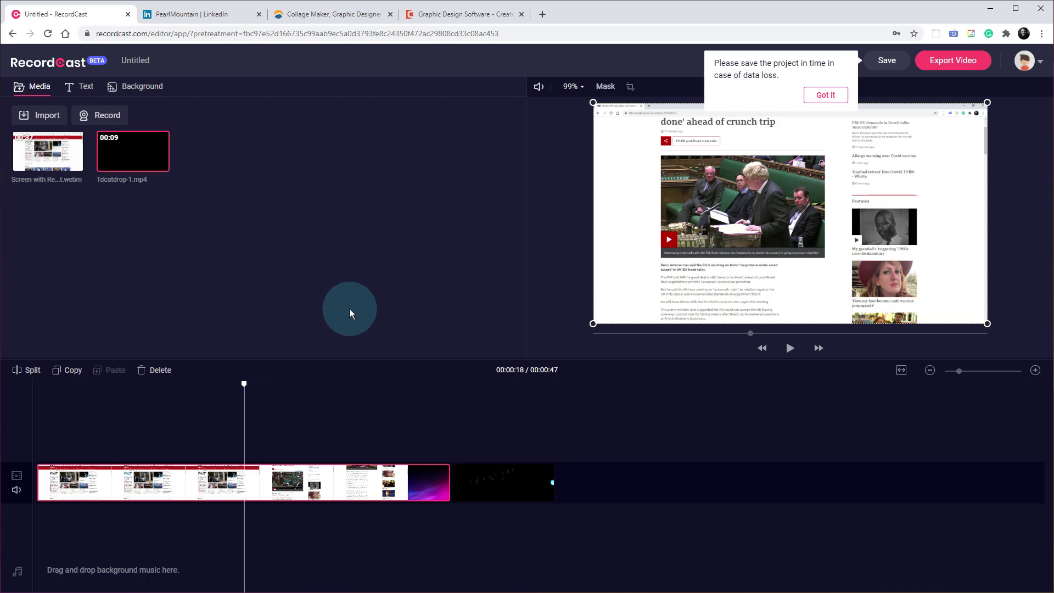
click(348, 423)
click(247, 486)
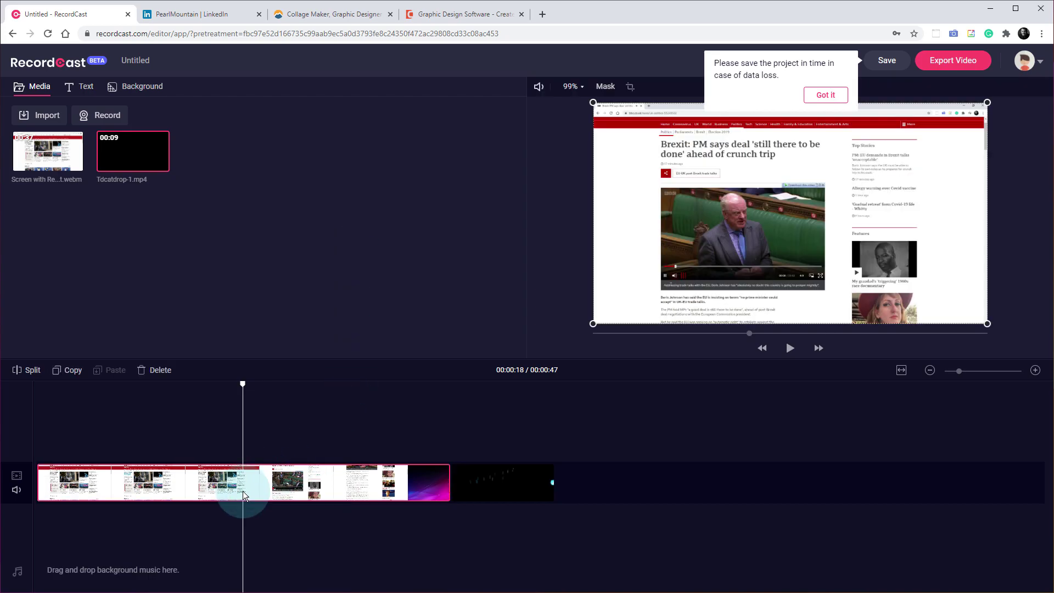
click(24, 370)
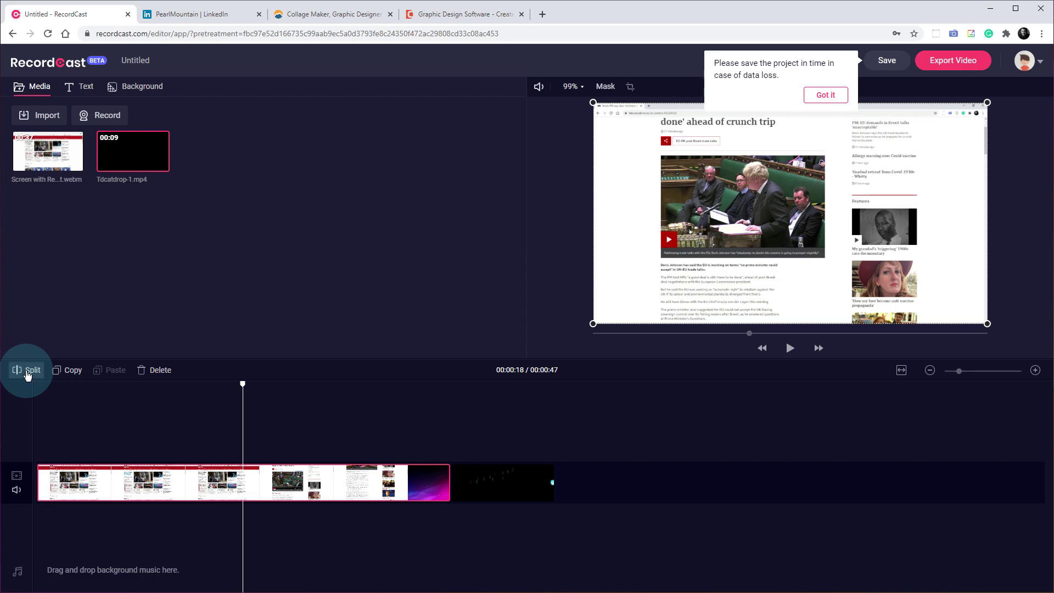
- Move the second half of the recording after the tdcat logo clip
click(156, 380)
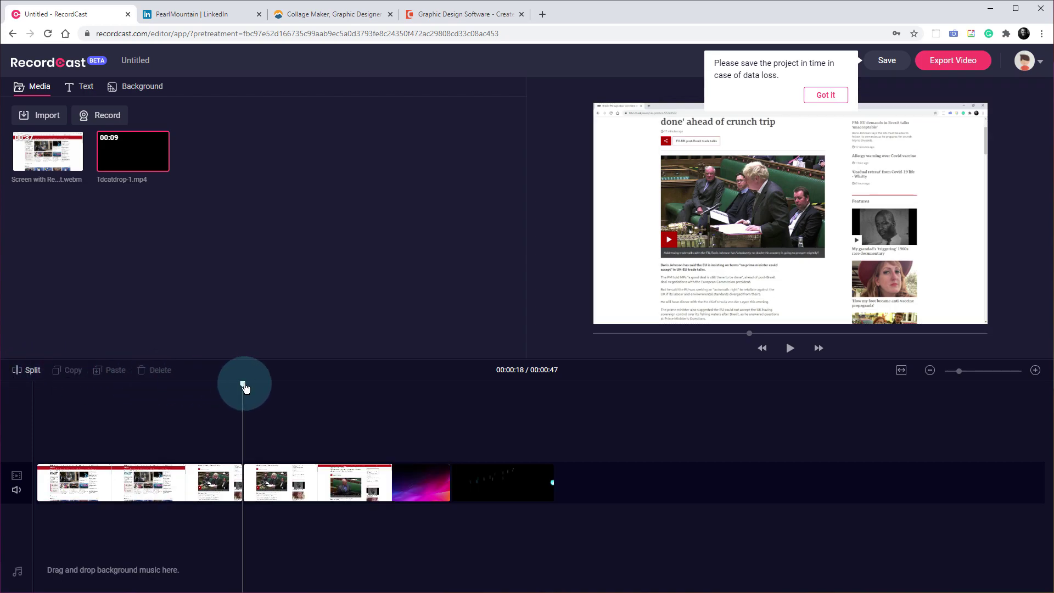
drag(242, 383, 197, 388)
click(293, 488)
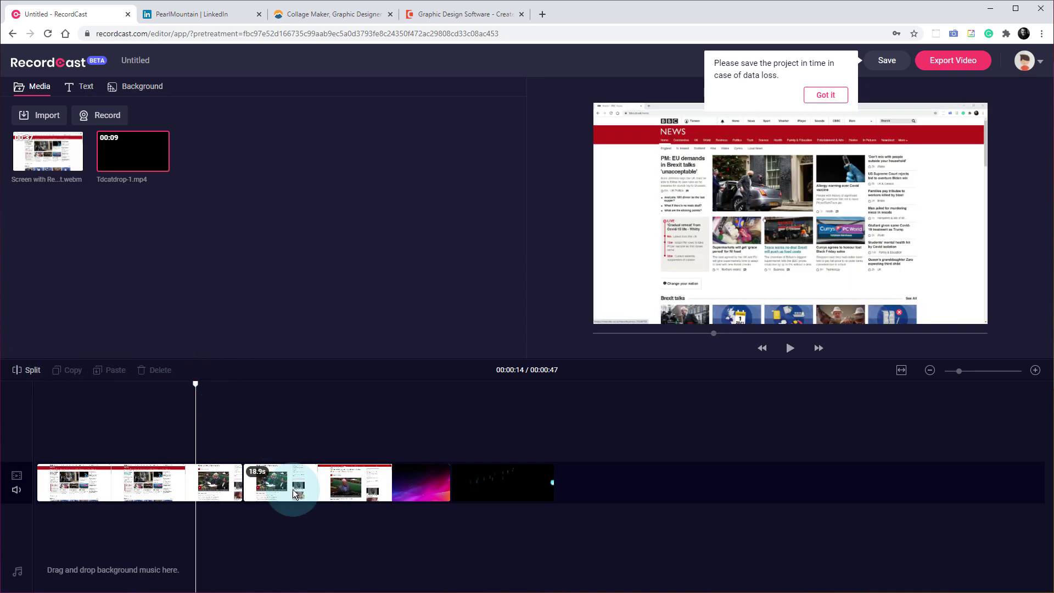
click(217, 489)
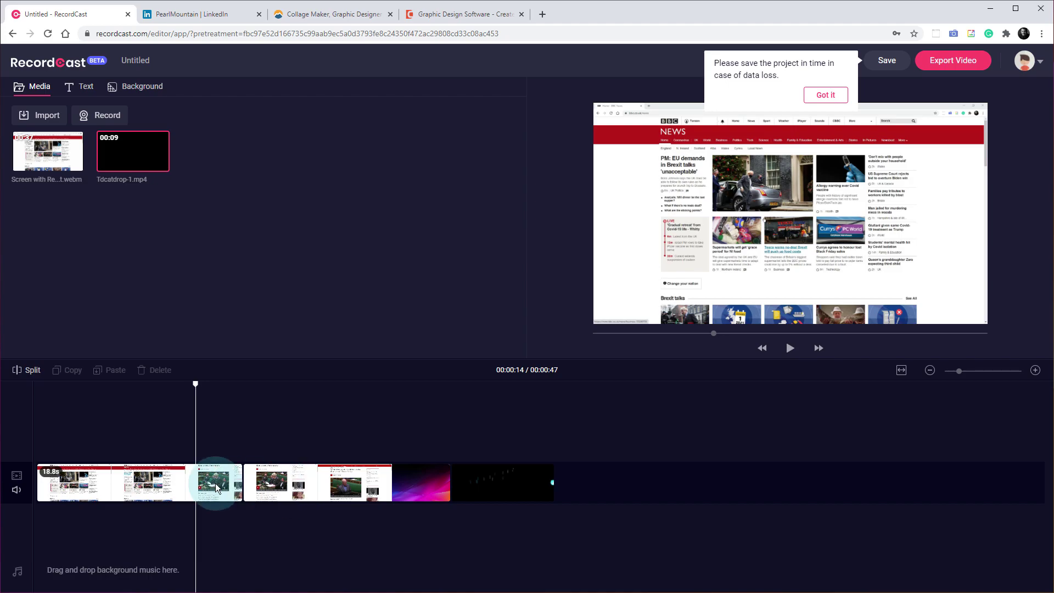
drag(217, 489, 501, 487)
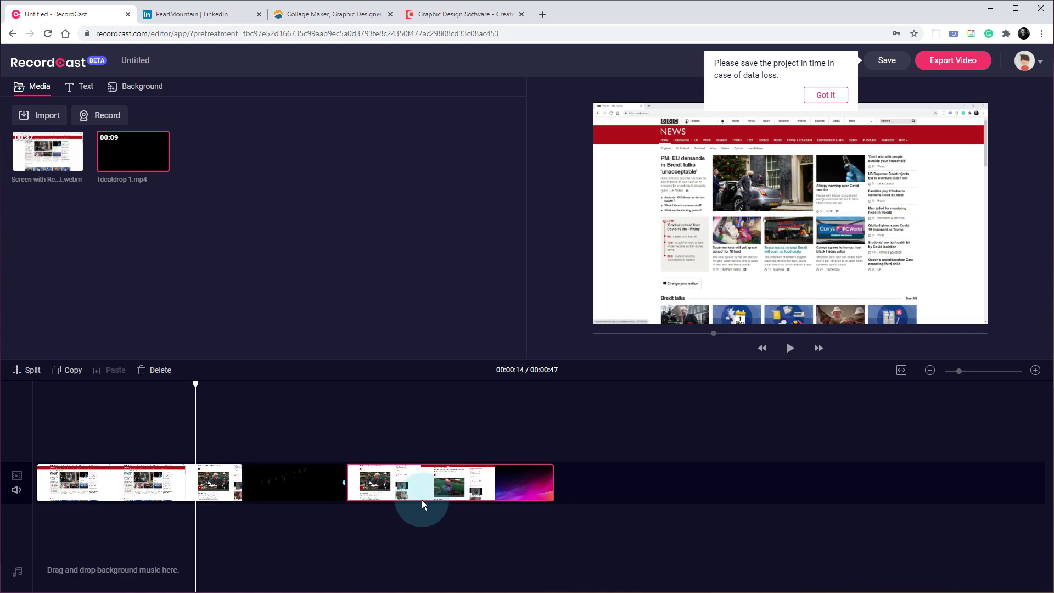
click(315, 445)
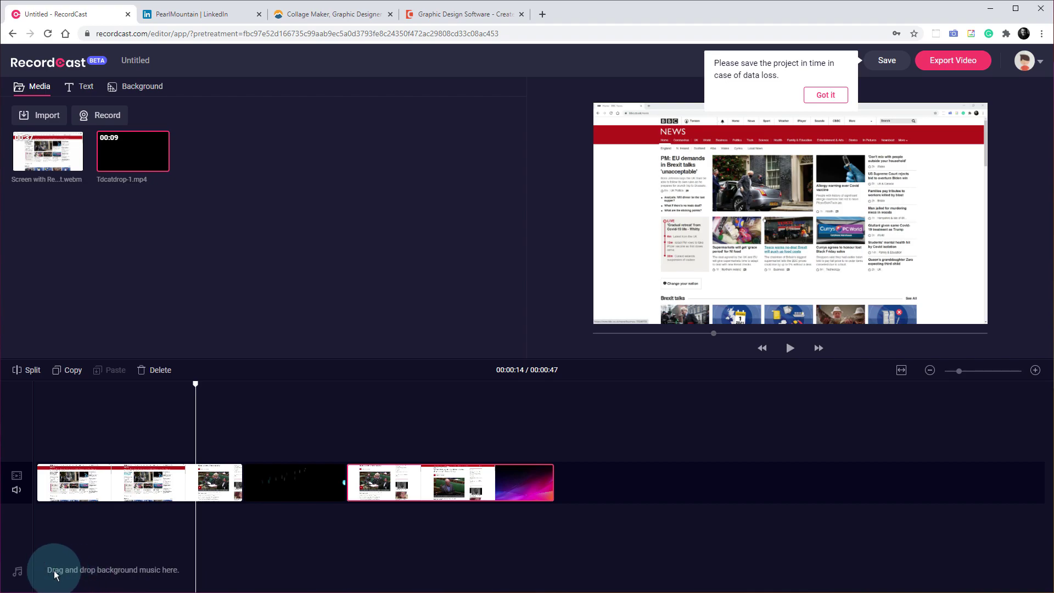
click(75, 574)
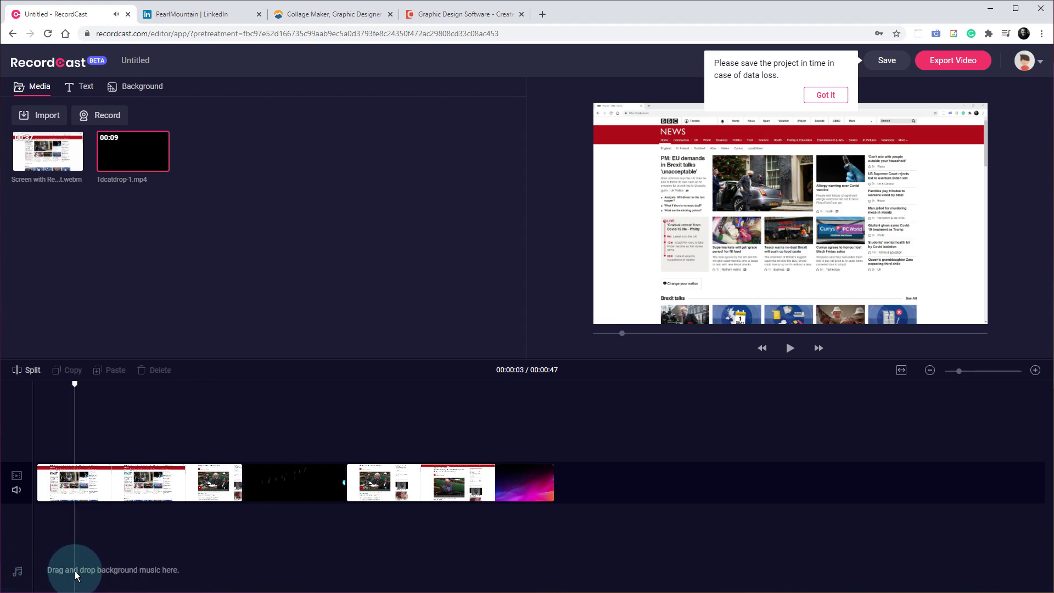
- Import BBC News 24 2003 Countdown.mp3 from the MUSIC (E:) drive into the media library
click(40, 118)
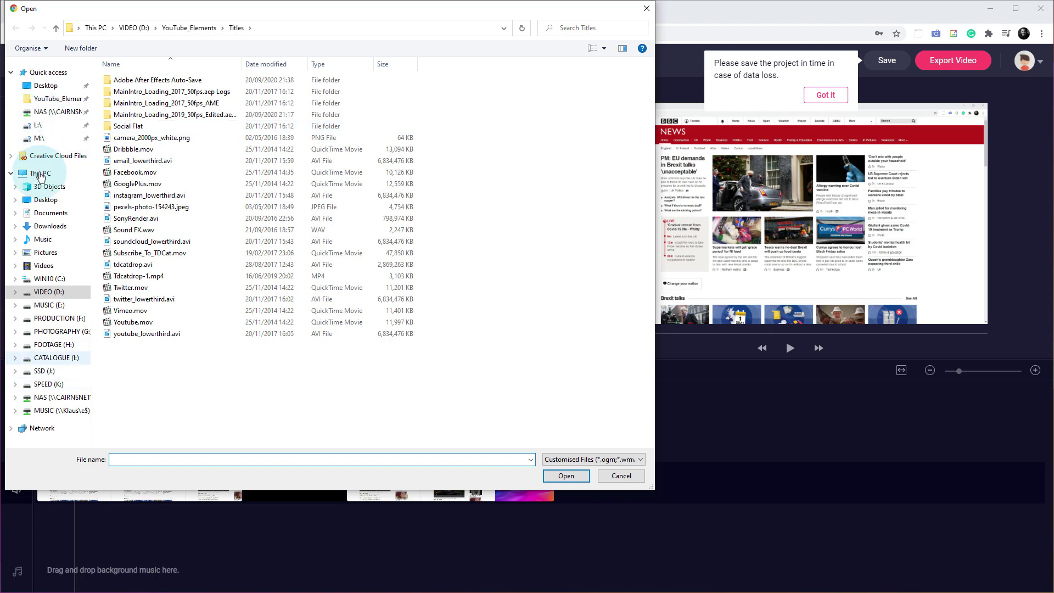
click(49, 305)
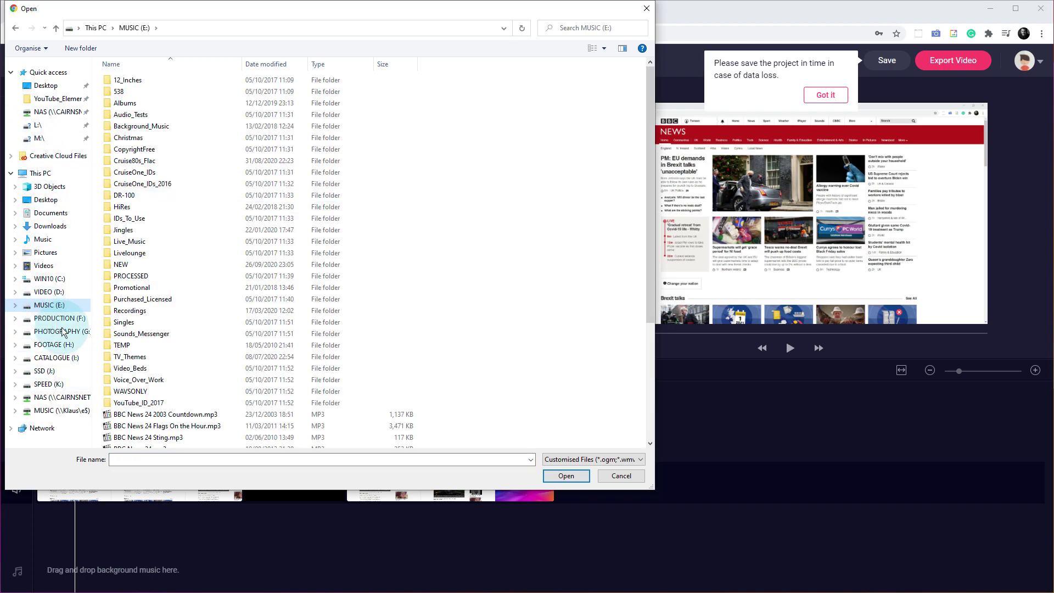
double_click(136, 393)
click(163, 244)
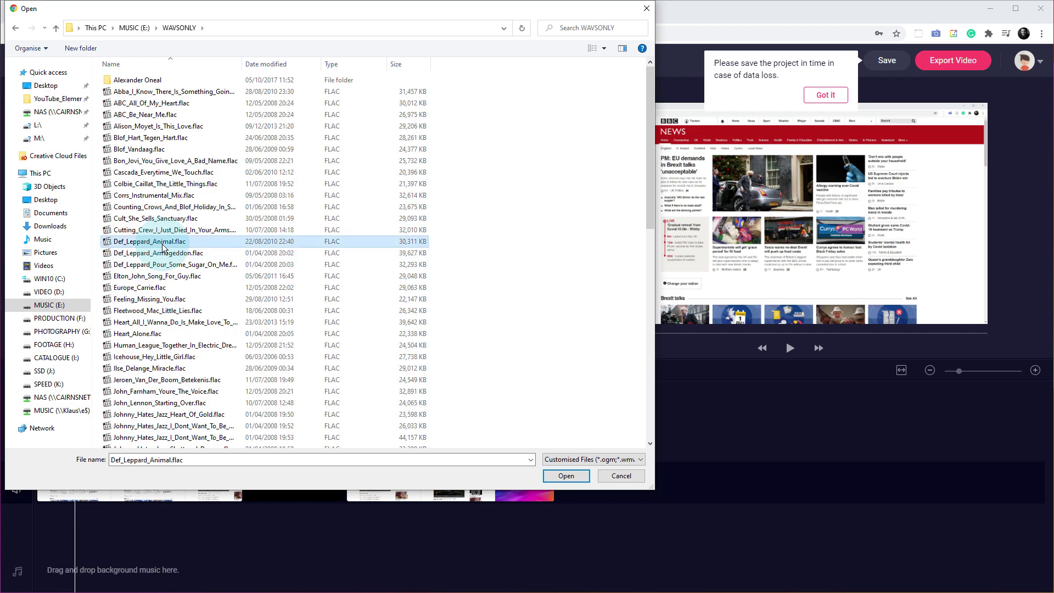
double_click(142, 81)
click(177, 29)
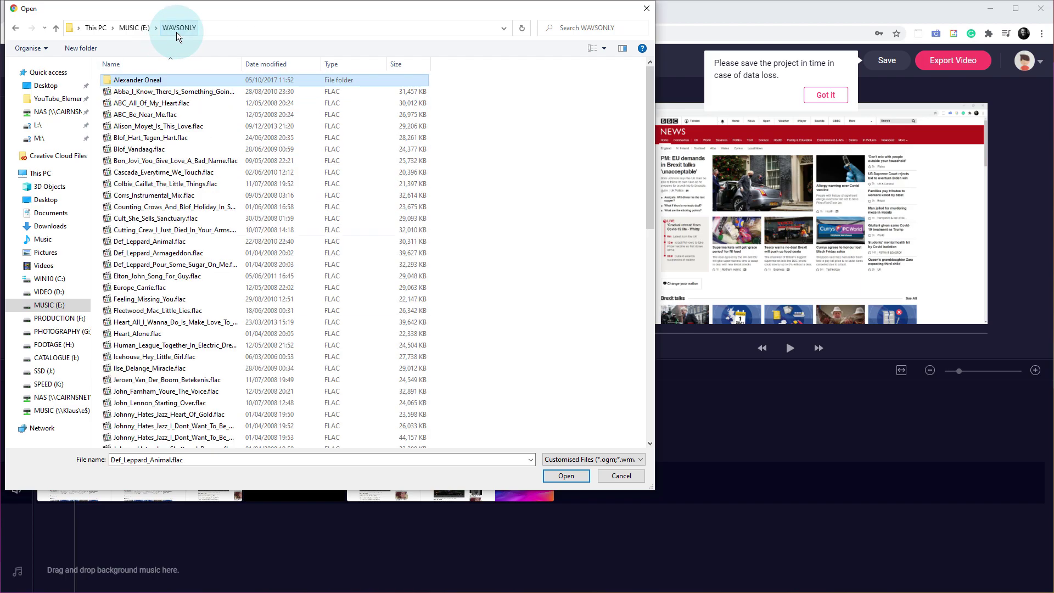
click(132, 28)
click(173, 415)
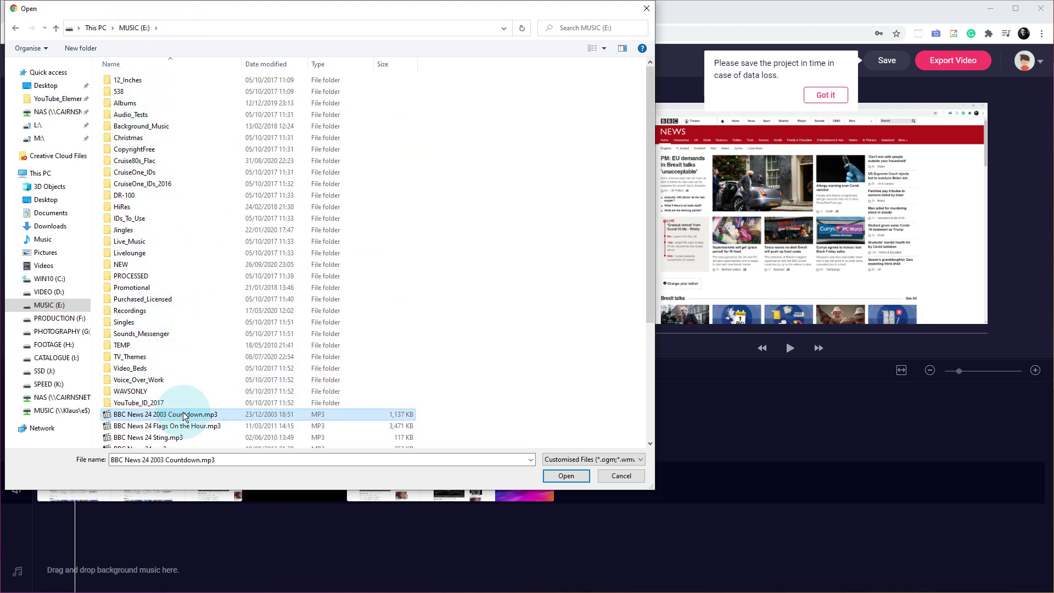
click(551, 478)
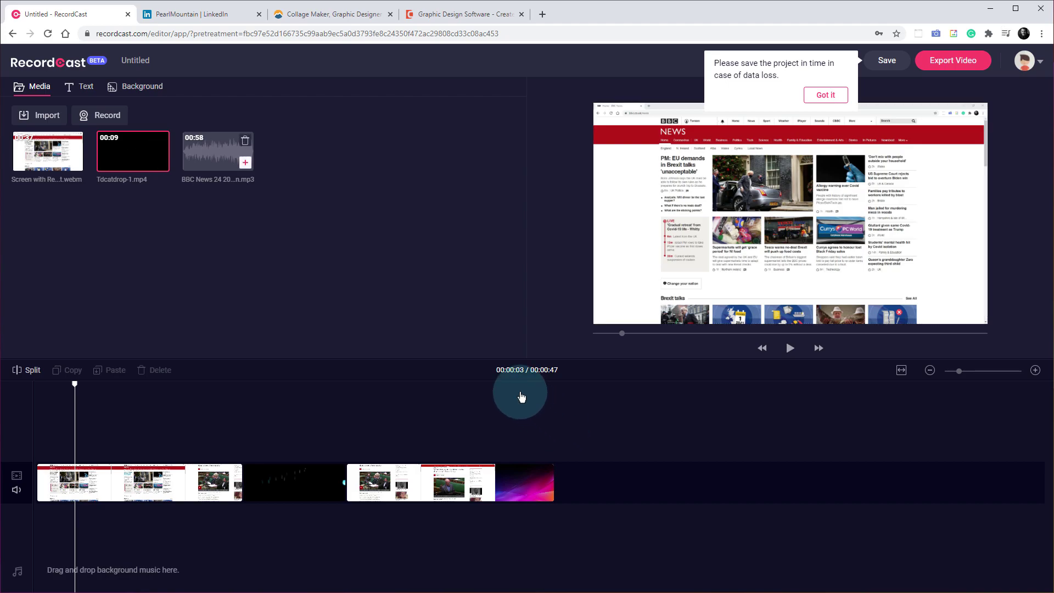
- Add the 58.1 s BBC News countdown audio beneath the video clips and dismiss the save reminder
mouse_move(261, 185)
drag(261, 185, 67, 531)
drag(356, 386, 517, 420)
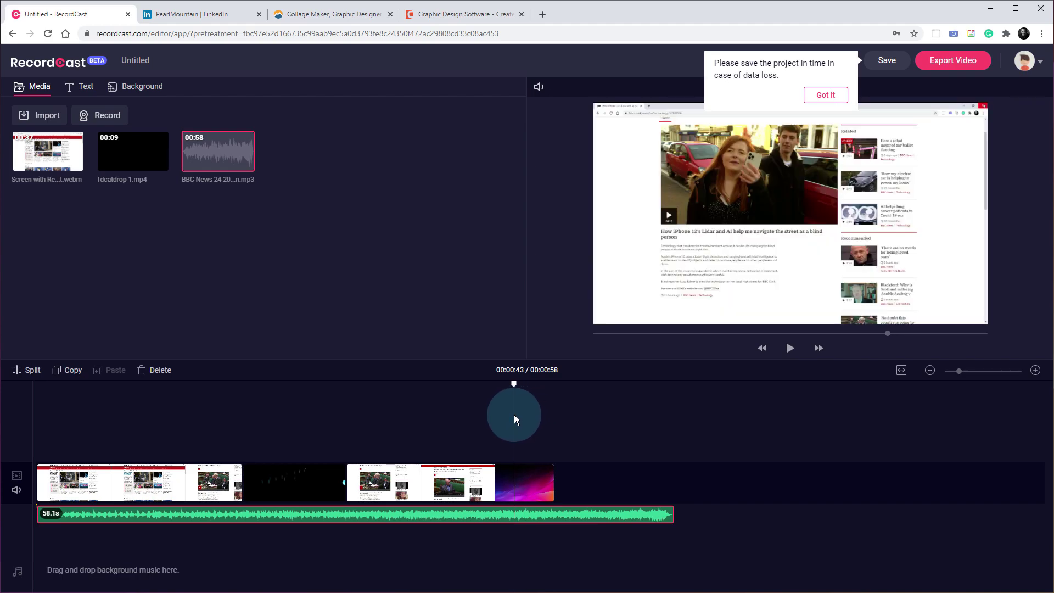
click(823, 95)
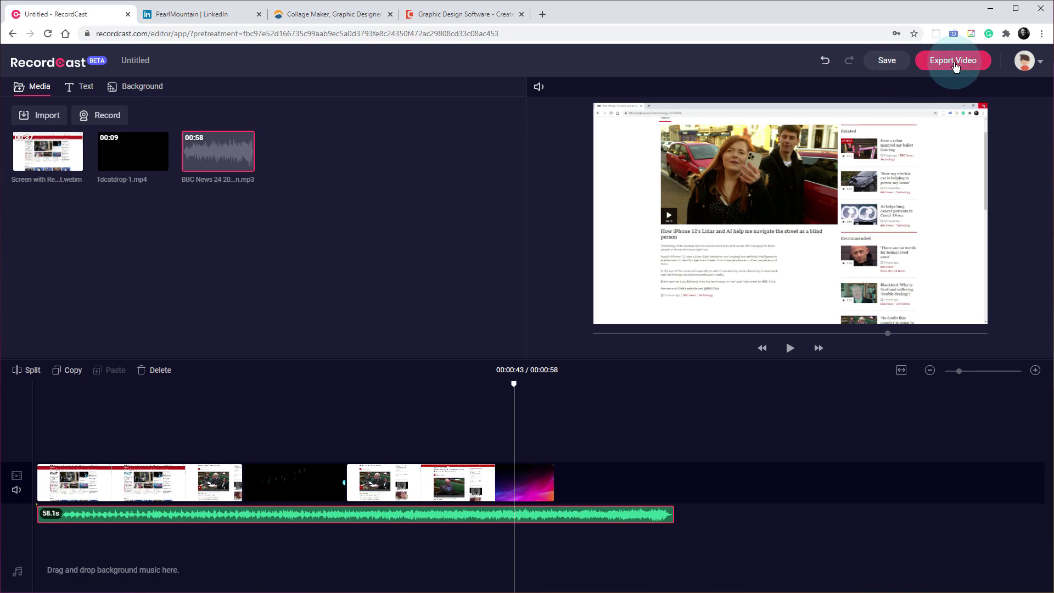
- Export the video at 720p quality
click(956, 64)
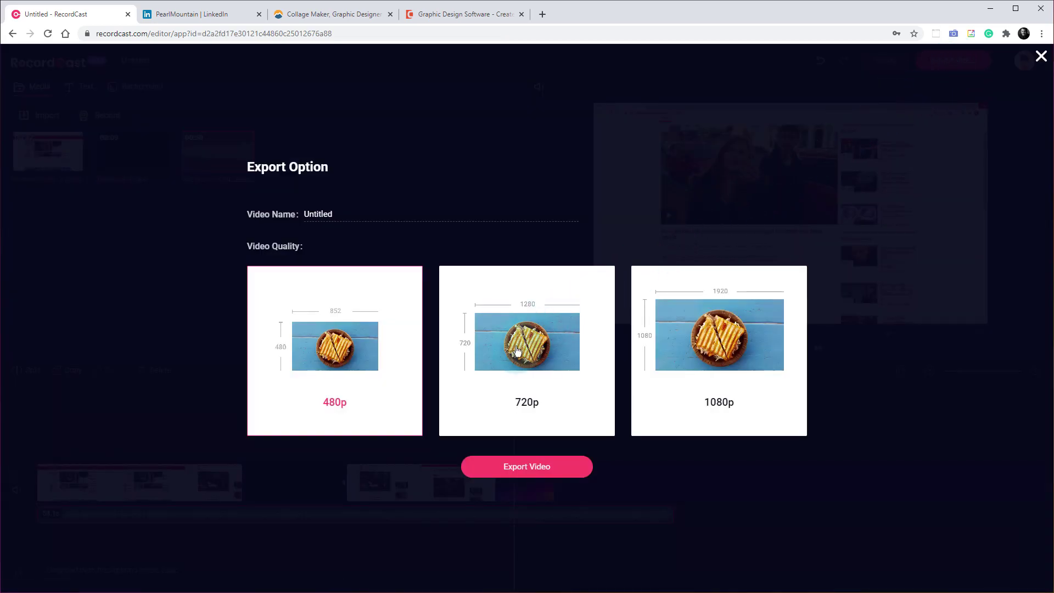
click(516, 352)
click(527, 466)
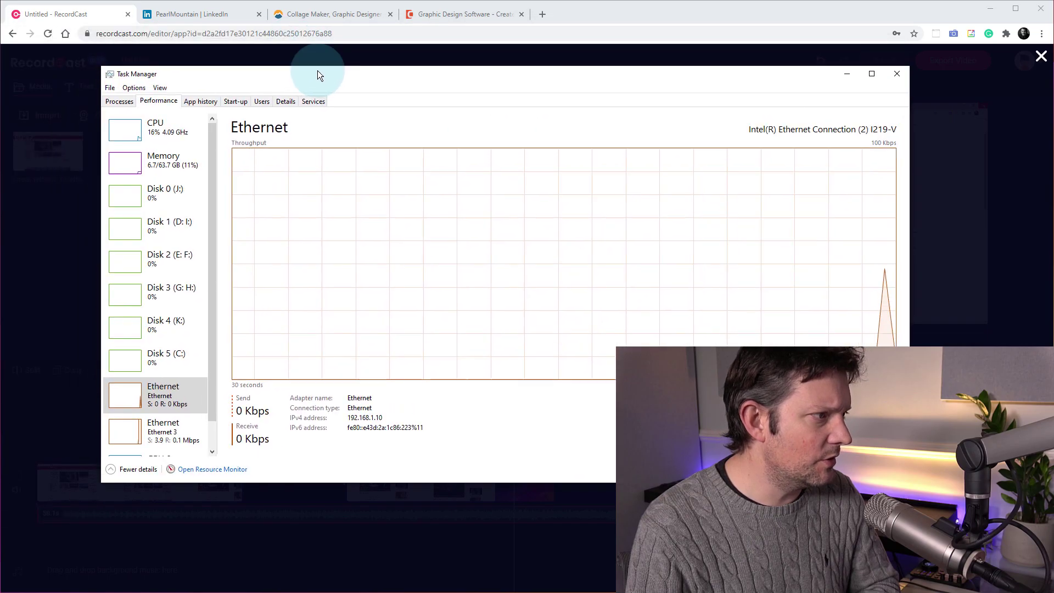
- Check CPU and GPU load in Task Manager during the export, then close it
drag(317, 71, 359, 132)
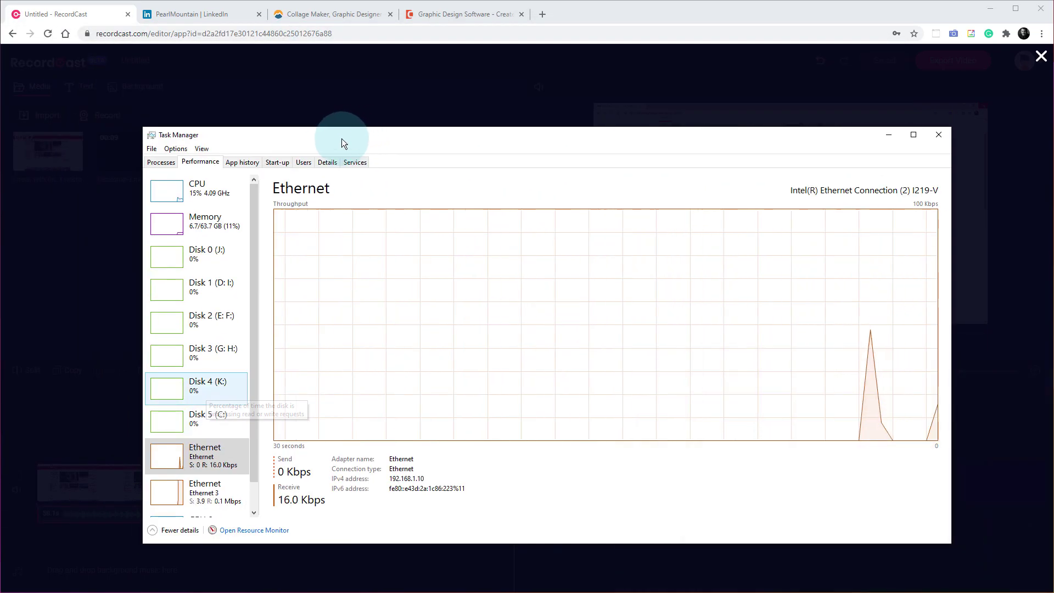
click(198, 199)
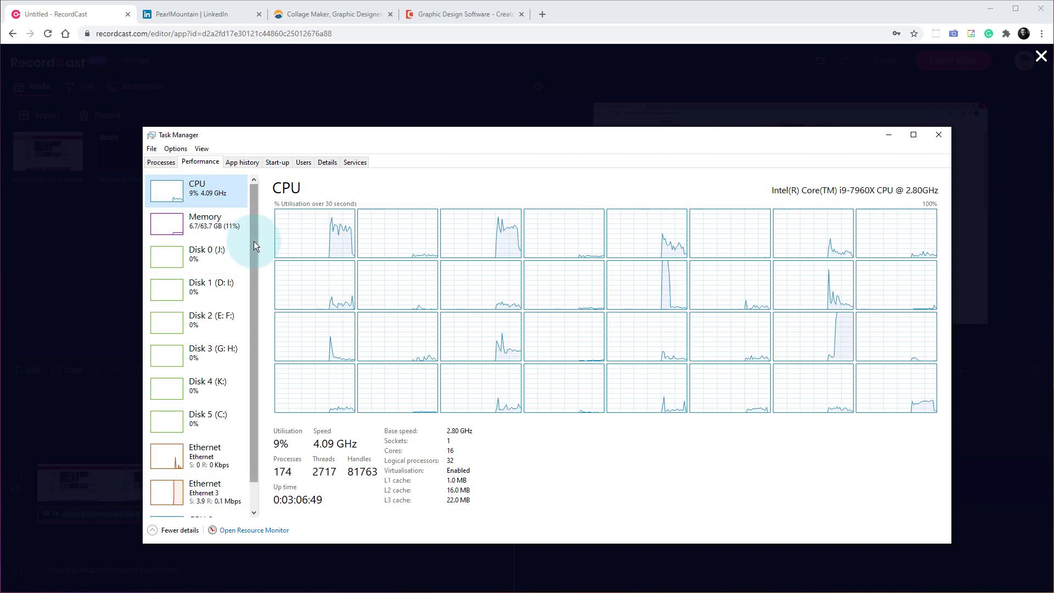
drag(254, 241, 252, 322)
click(201, 497)
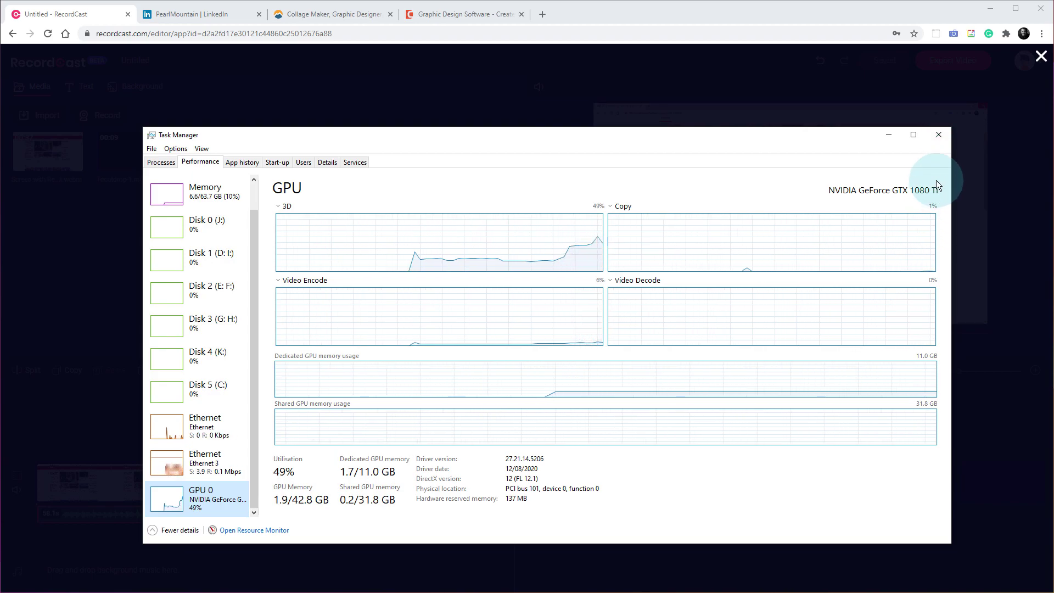
click(939, 136)
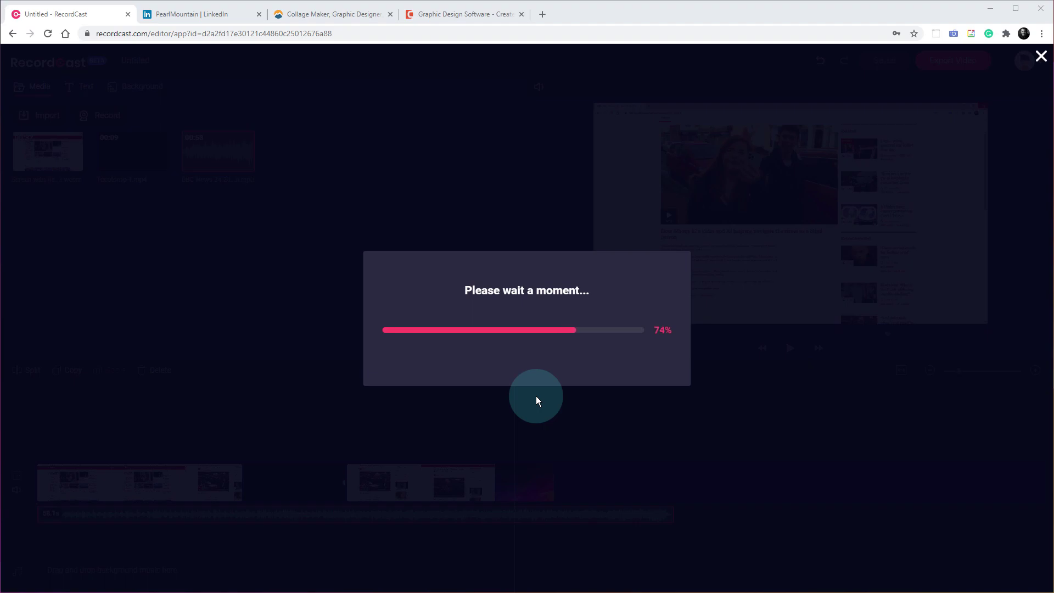
- Reopen Task Manager with Ctrl+Shift+Esc, recheck the CPU performance graphs, and close it
key(ctrl+shift+Escape)
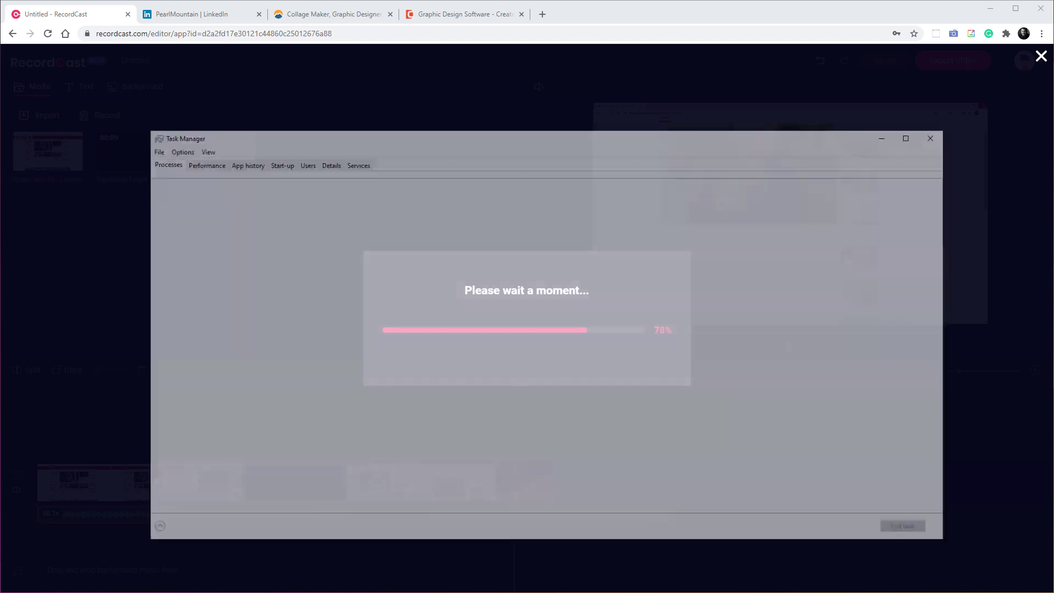
click(82, 424)
click(201, 162)
click(203, 193)
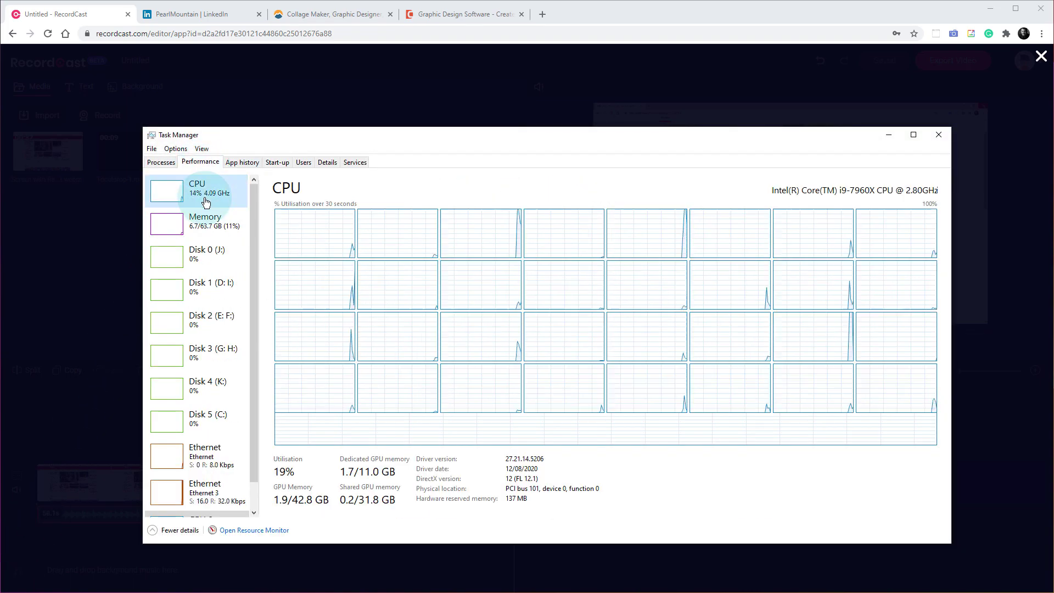
click(357, 142)
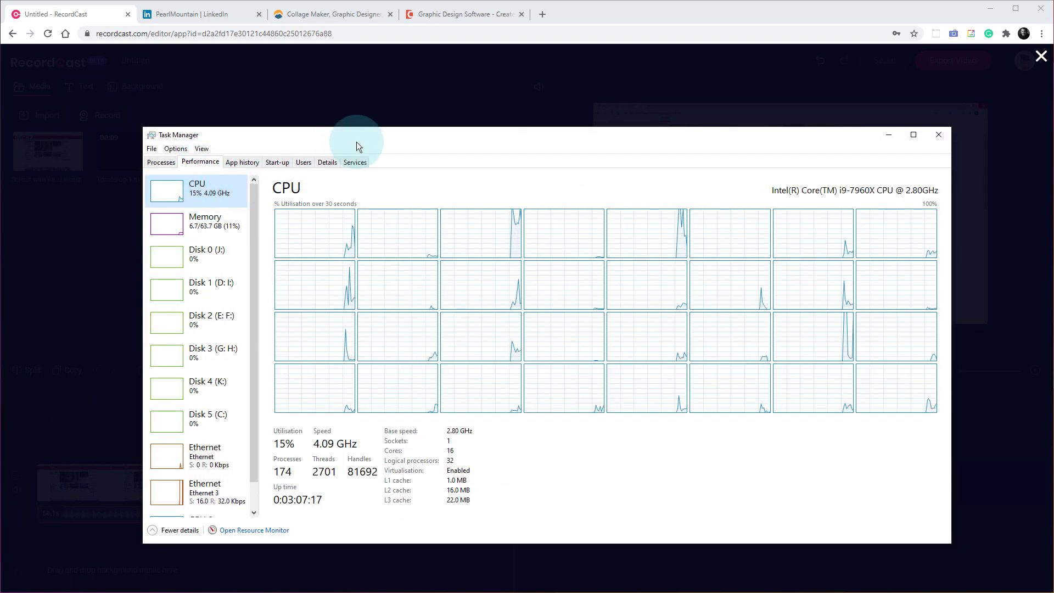
click(939, 135)
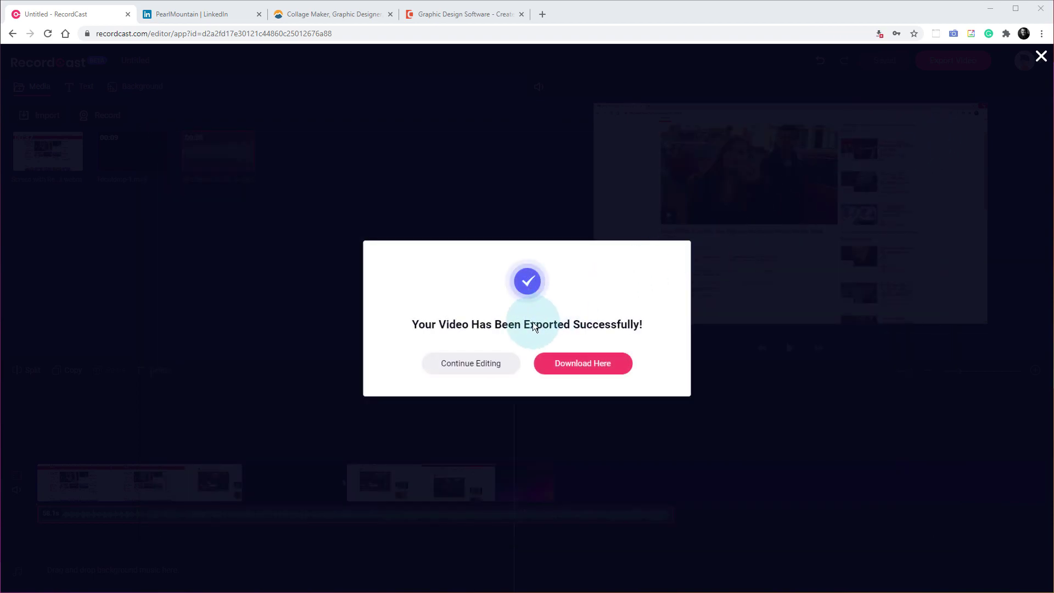
- Request a download of the exported video from the success dialog
click(584, 365)
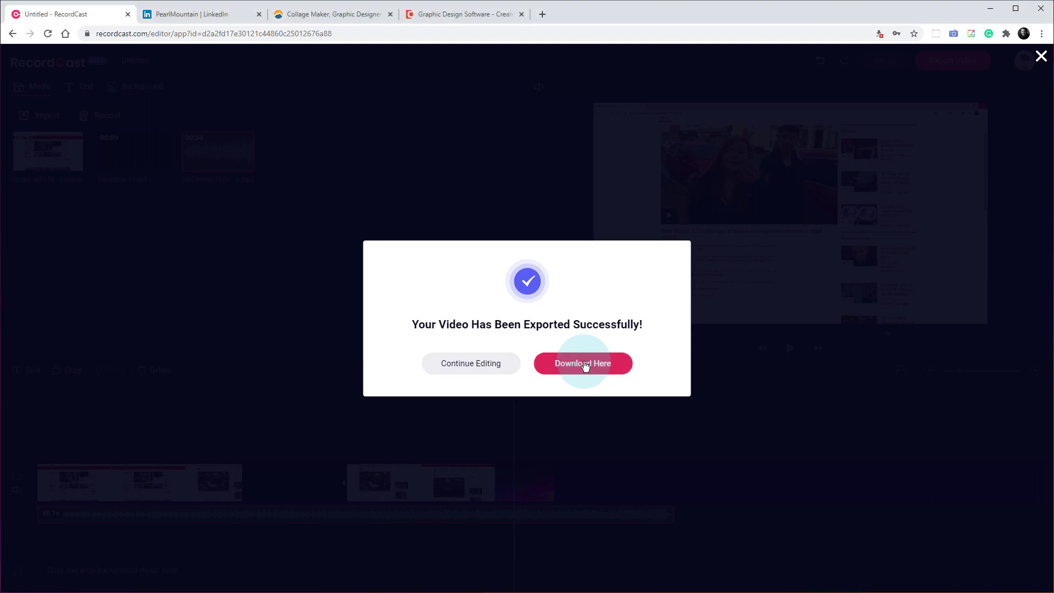
click(565, 365)
- Return to editing and rename the Untitled project to 'Test'
click(475, 362)
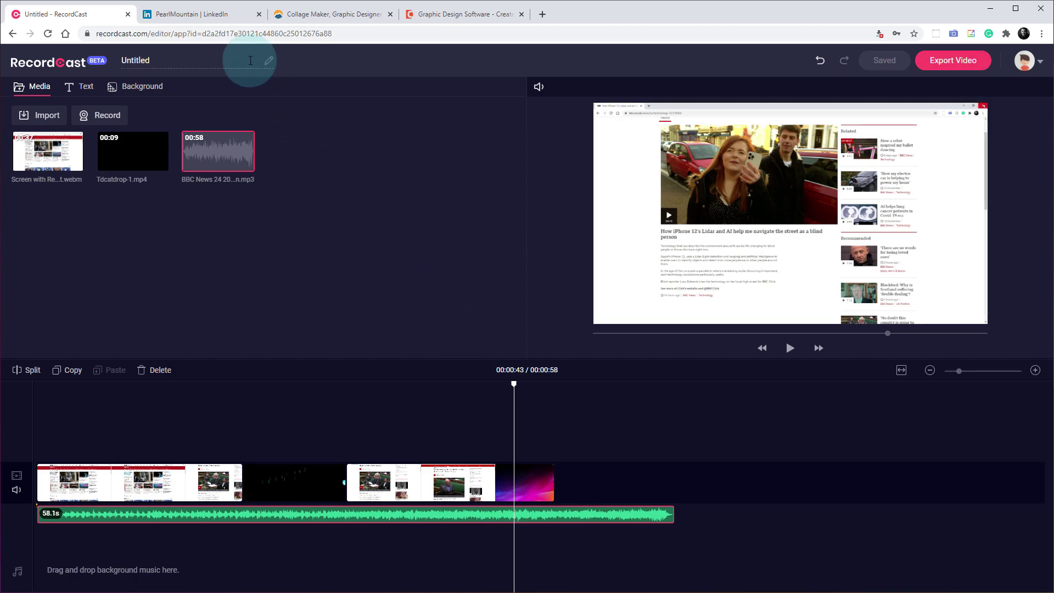
click(250, 60)
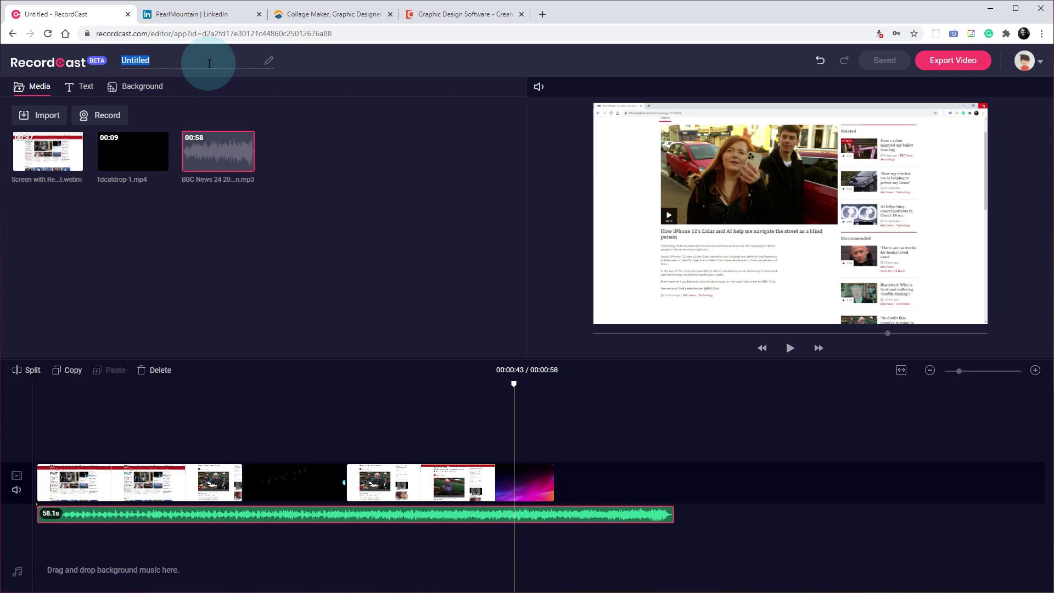
text(Test)
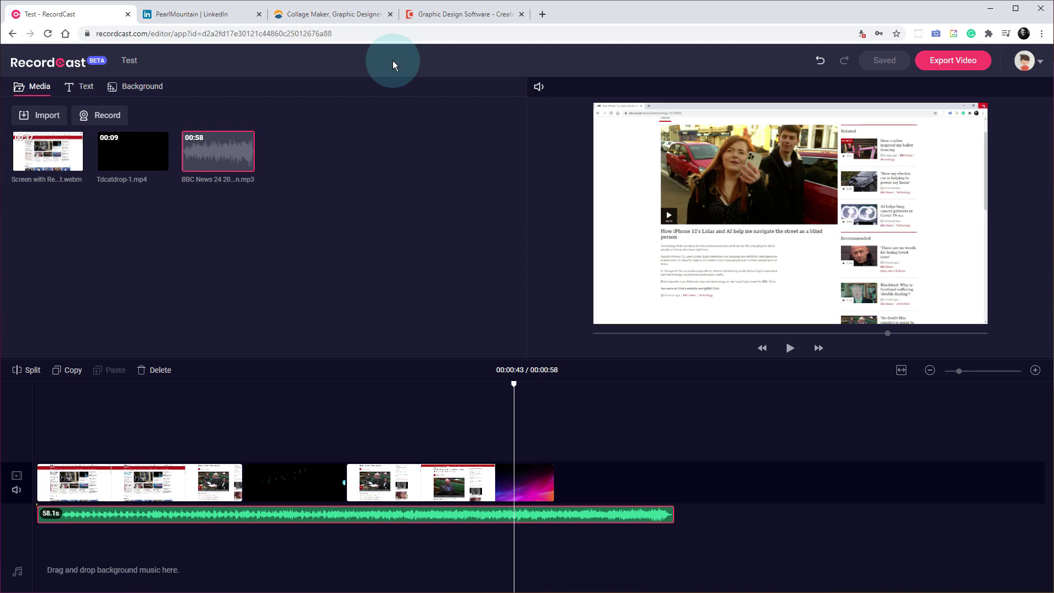
- Fit the whole 58-second edit within the timeline width
drag(961, 372, 965, 372)
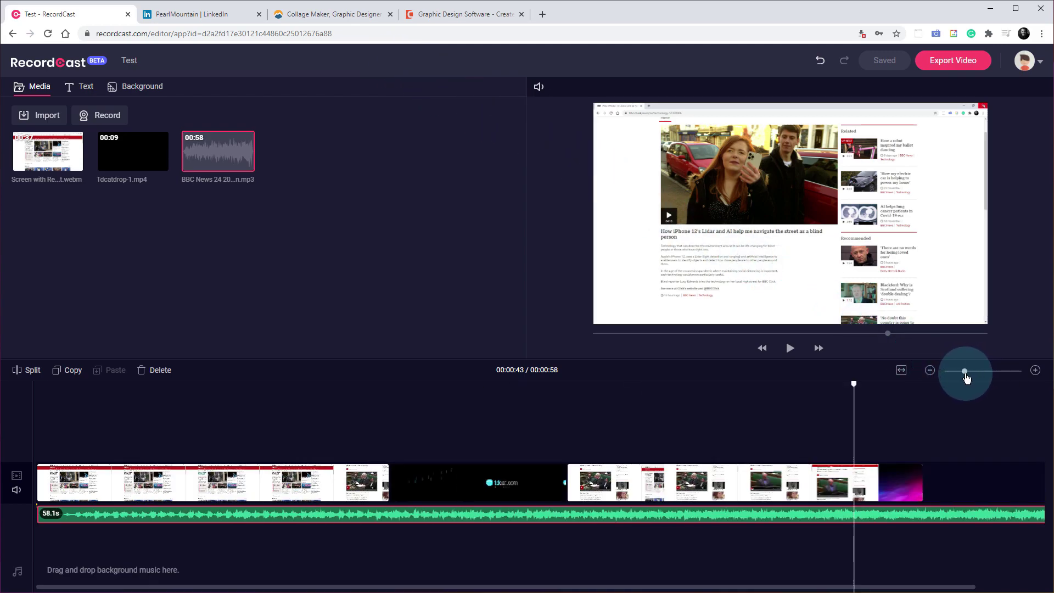
click(902, 372)
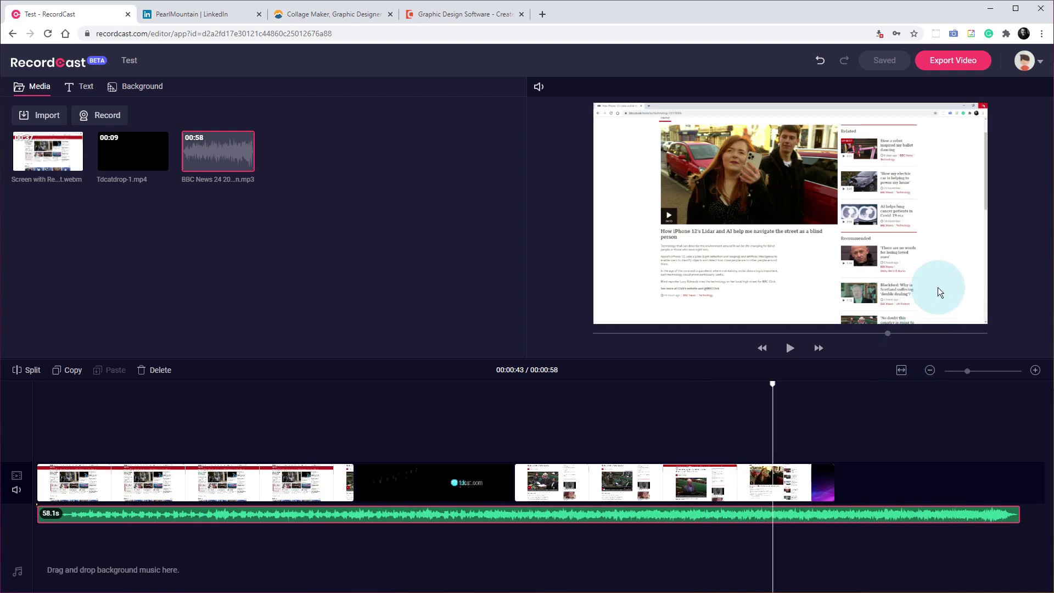
click(1040, 64)
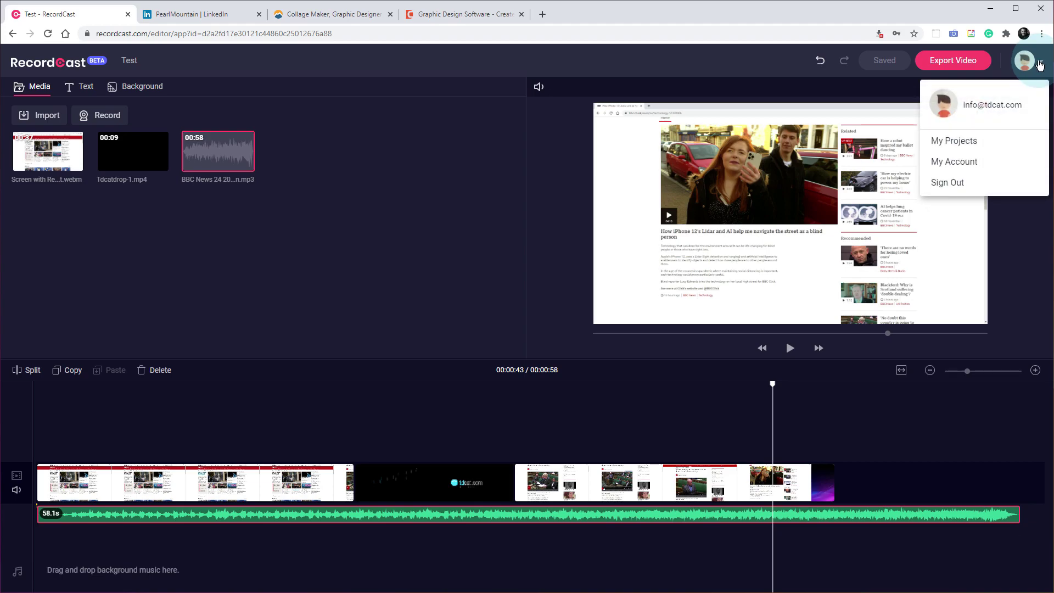
- Open Test01 from My Projects, dismiss the missing-files prompt, and return to My Projects
click(949, 141)
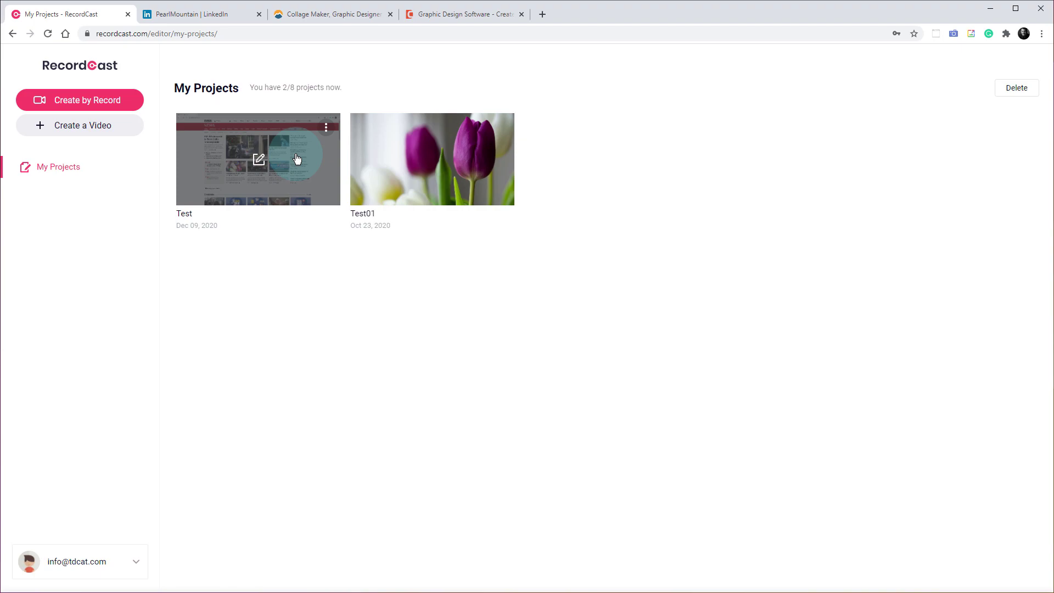
click(465, 146)
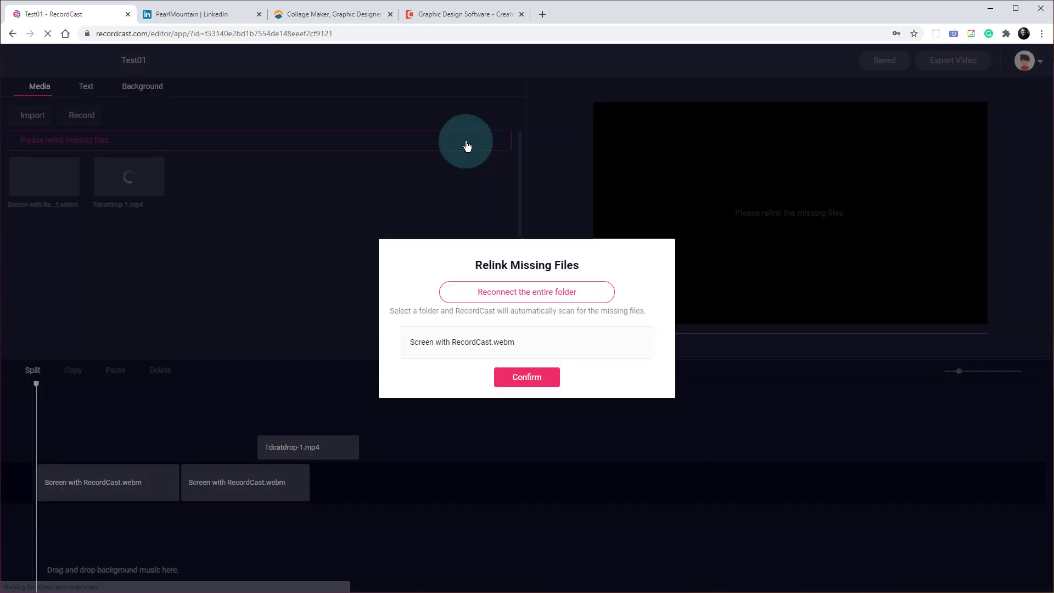
click(508, 300)
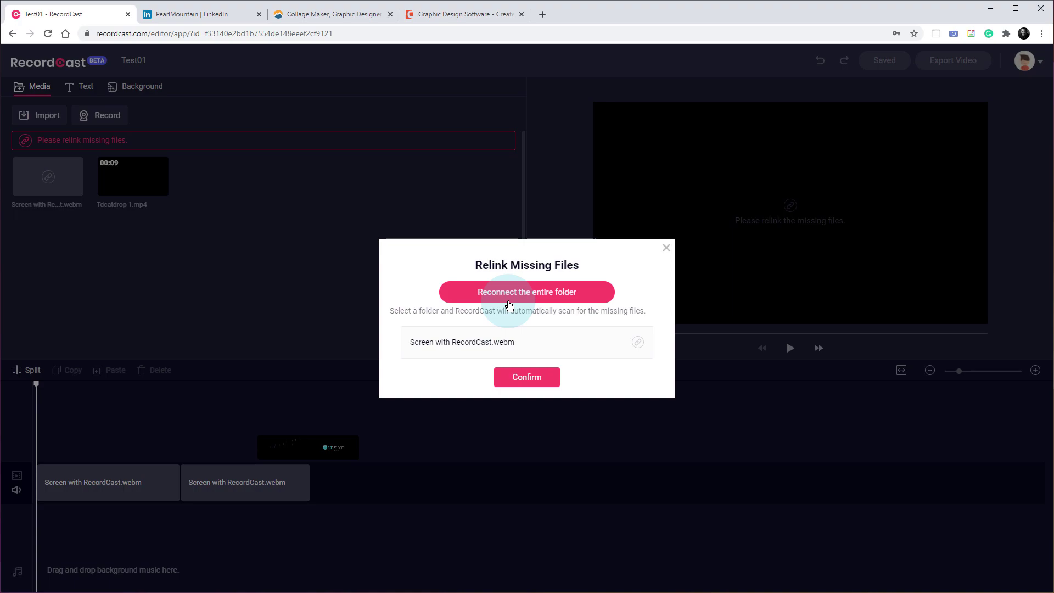
click(666, 248)
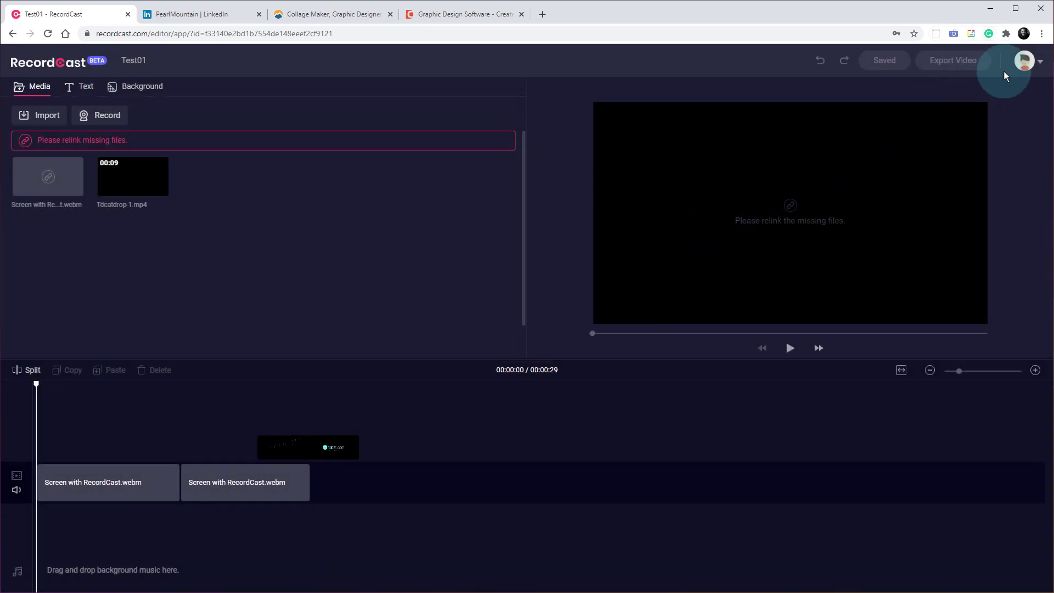
click(1038, 64)
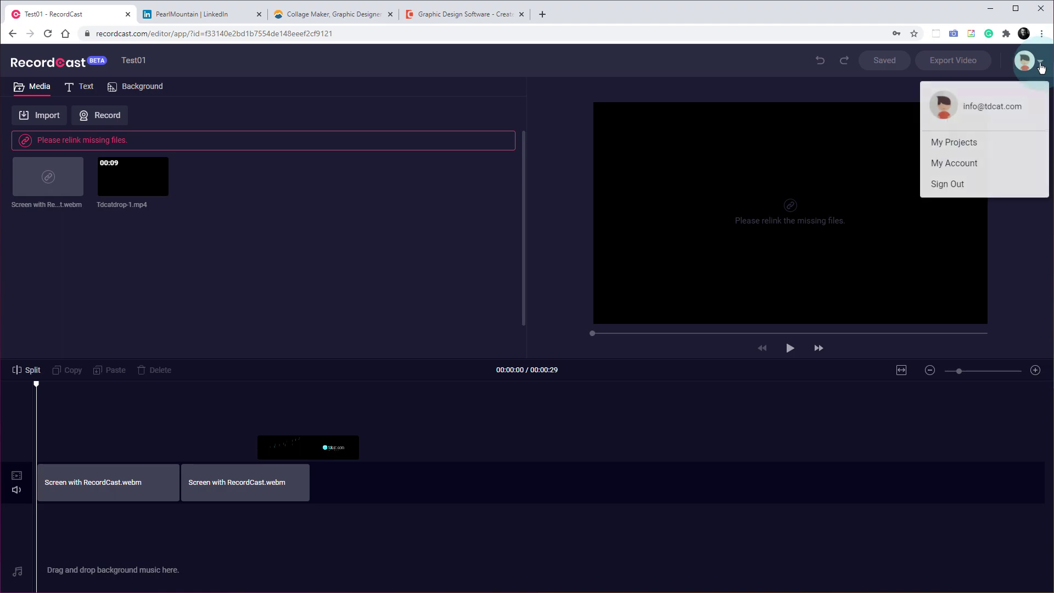
click(962, 140)
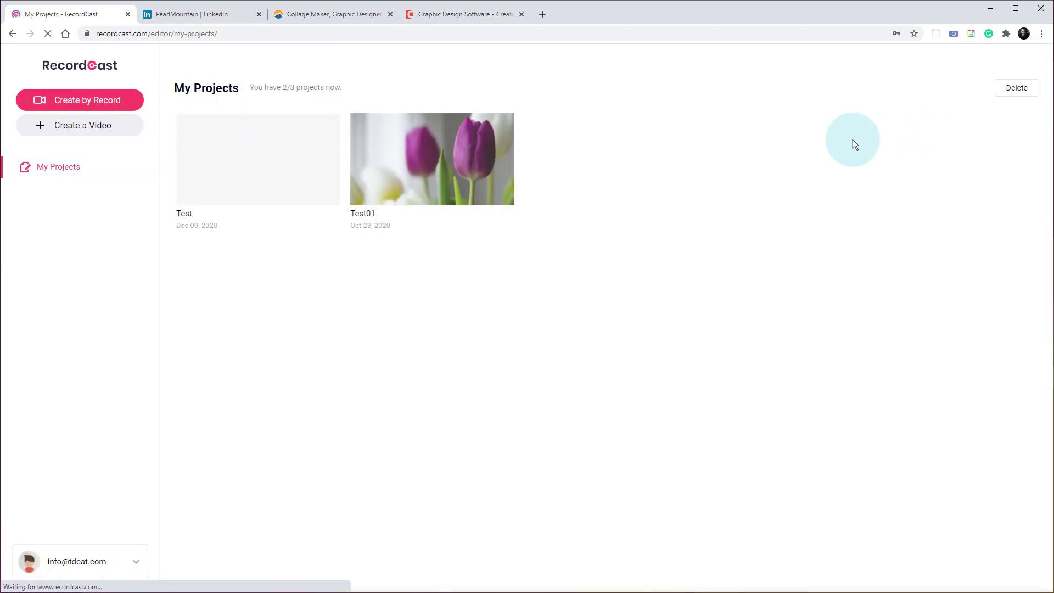
- Open the saved Test project from My Projects in the editor
click(287, 170)
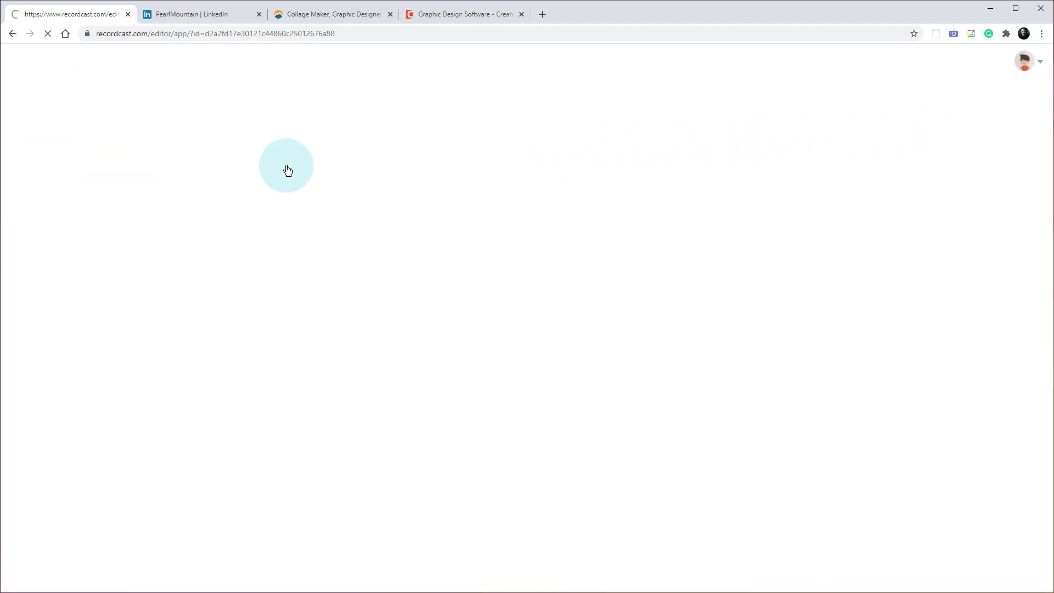